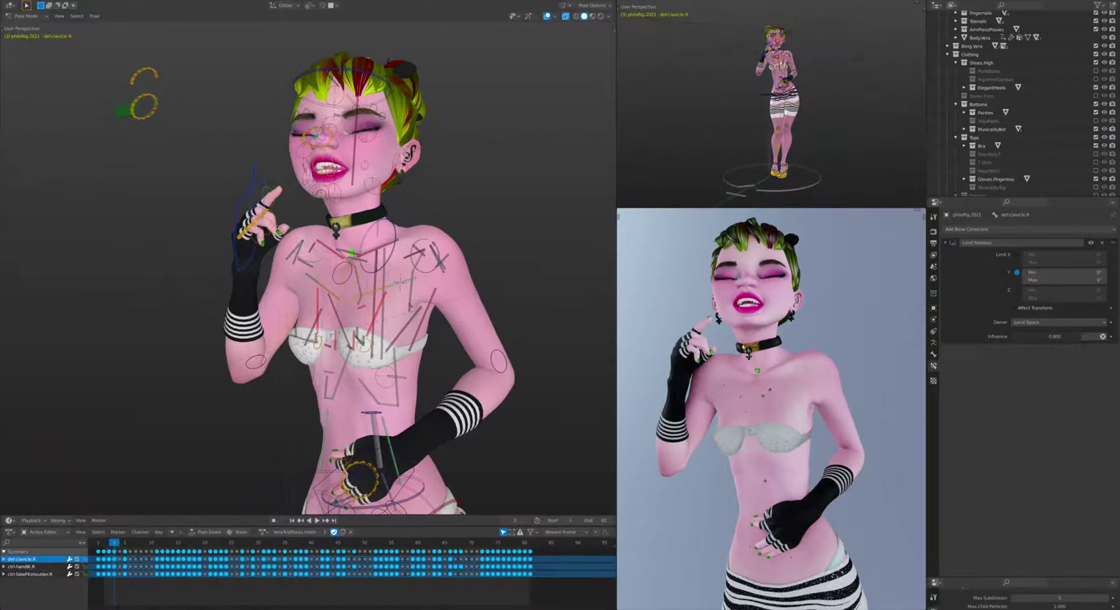
Try a free trackball rotation of the right clavicle, shoulder and hand controls, check the arm from several angles, and undo it.
{"action": "key", "text": "r"}
{"action": "key", "text": "r"}
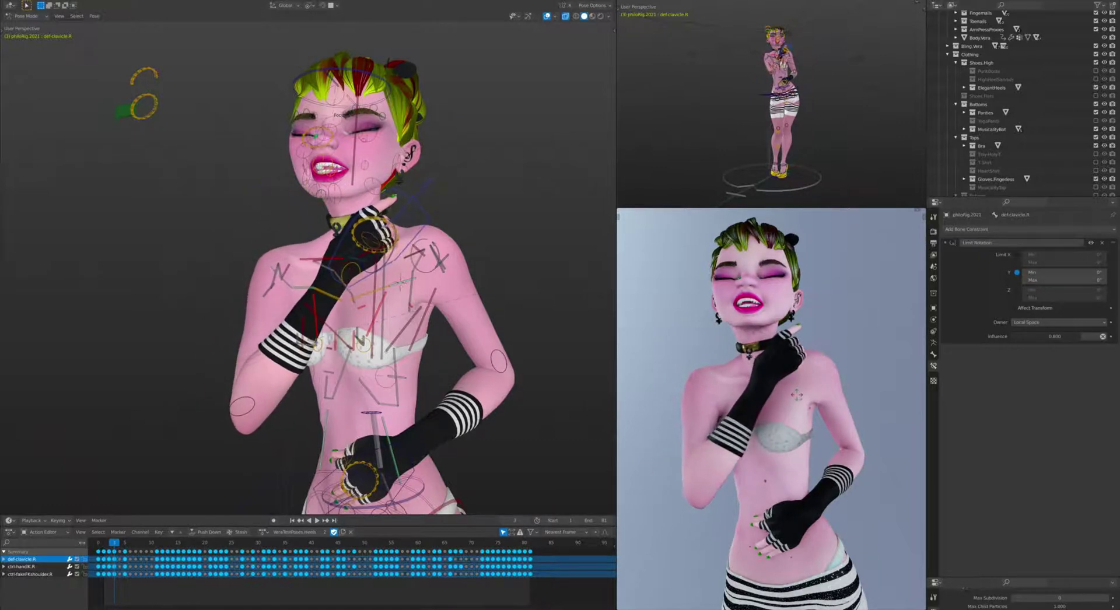
{"action": "left_click", "coordinate": [797, 395]}
{"action": "middle_click_drag", "start_coordinate": [797, 395], "coordinate": [694, 397]}
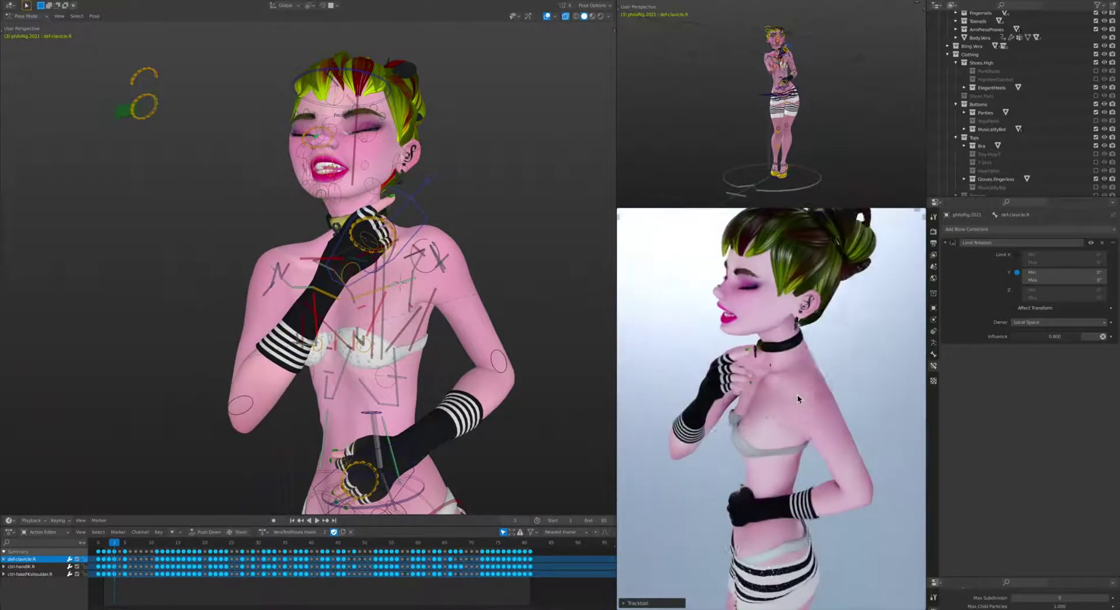
{"action": "middle_click_drag", "start_coordinate": [324, 171], "coordinate": [267, 152], "text": "shift"}
{"action": "middle_click_drag", "start_coordinate": [741, 383], "coordinate": [816, 376]}
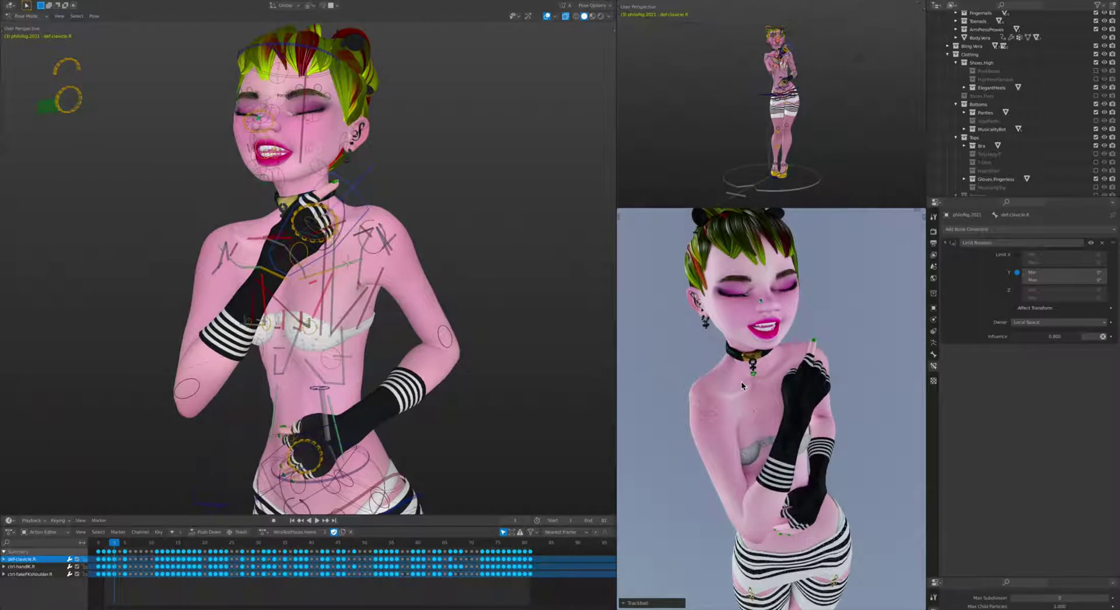
{"action": "key", "text": "ctrl+z"}
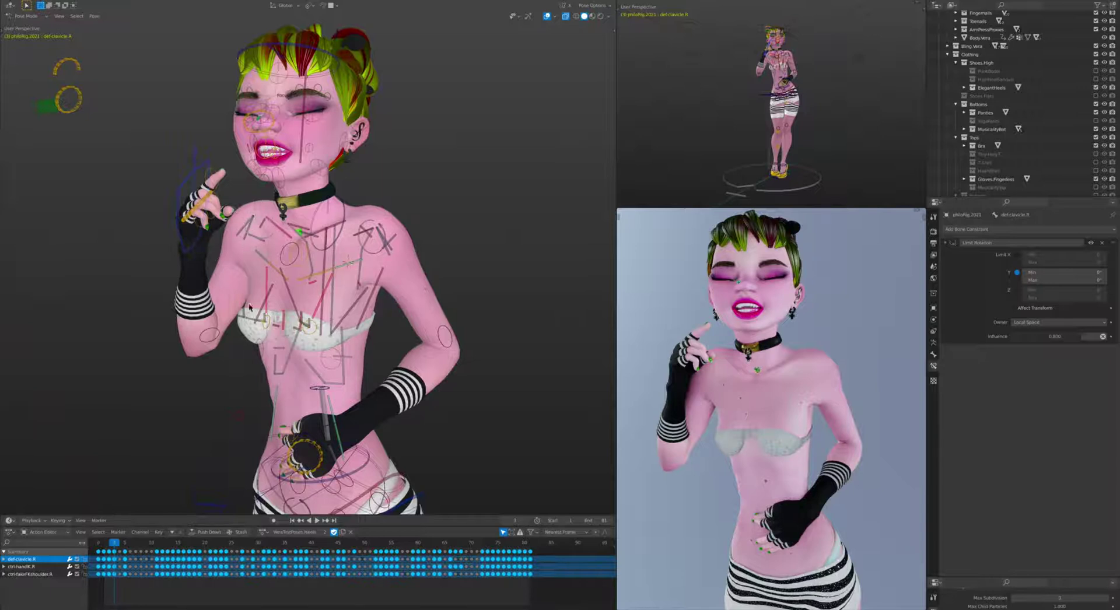
Select the right hand IK control and try raising the arm to different heights to test the shoulder and chest deformation.
{"action": "left_click", "coordinate": [190, 251]}
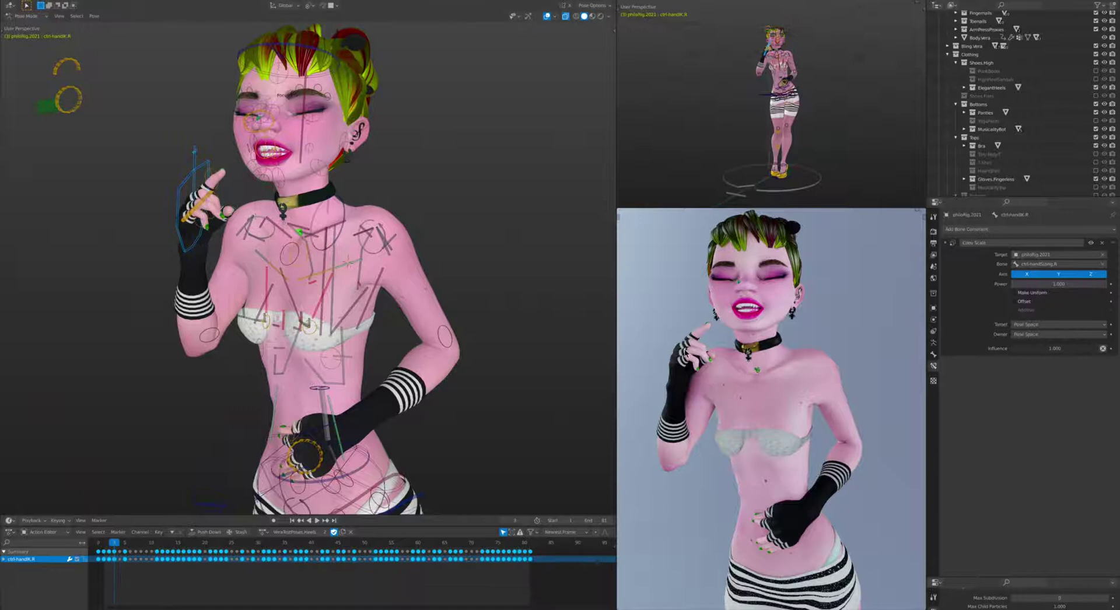
{"action": "key", "text": "g"}
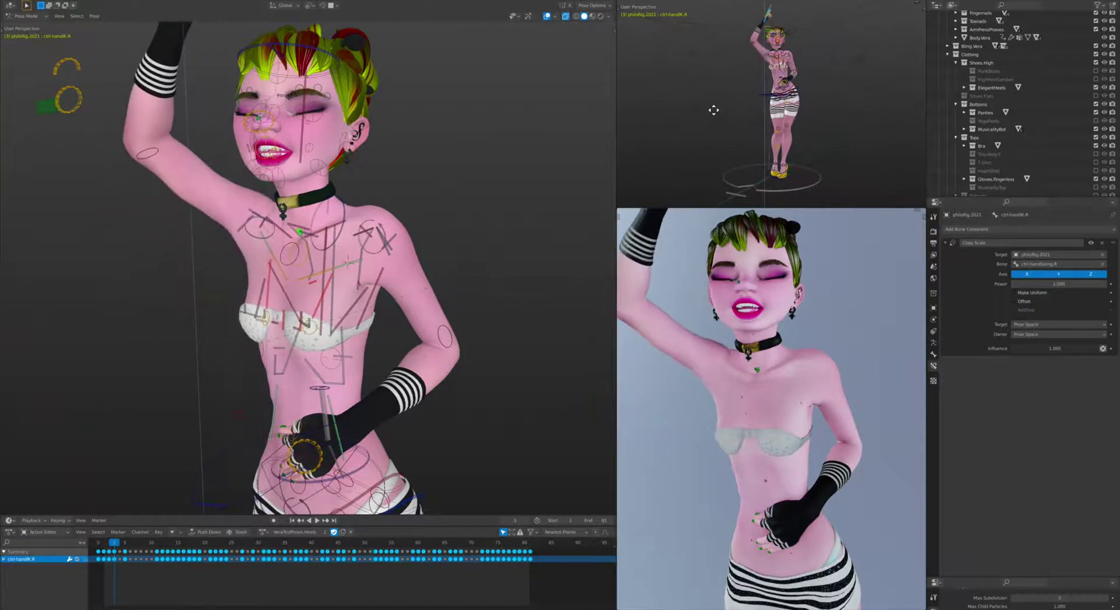
{"action": "left_click", "coordinate": [305, 234]}
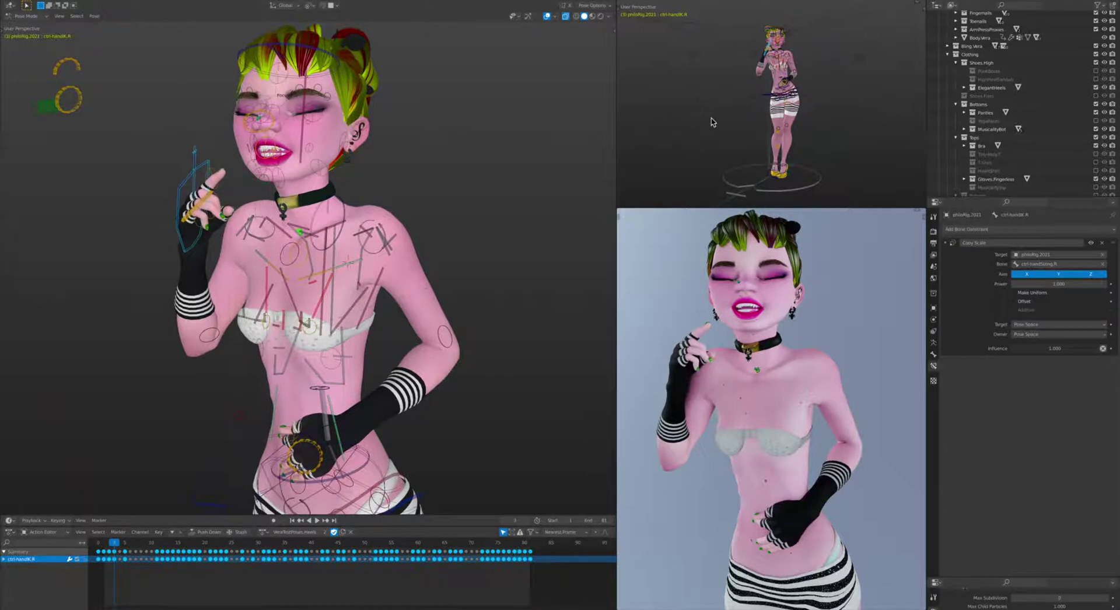
{"action": "key", "text": "g"}
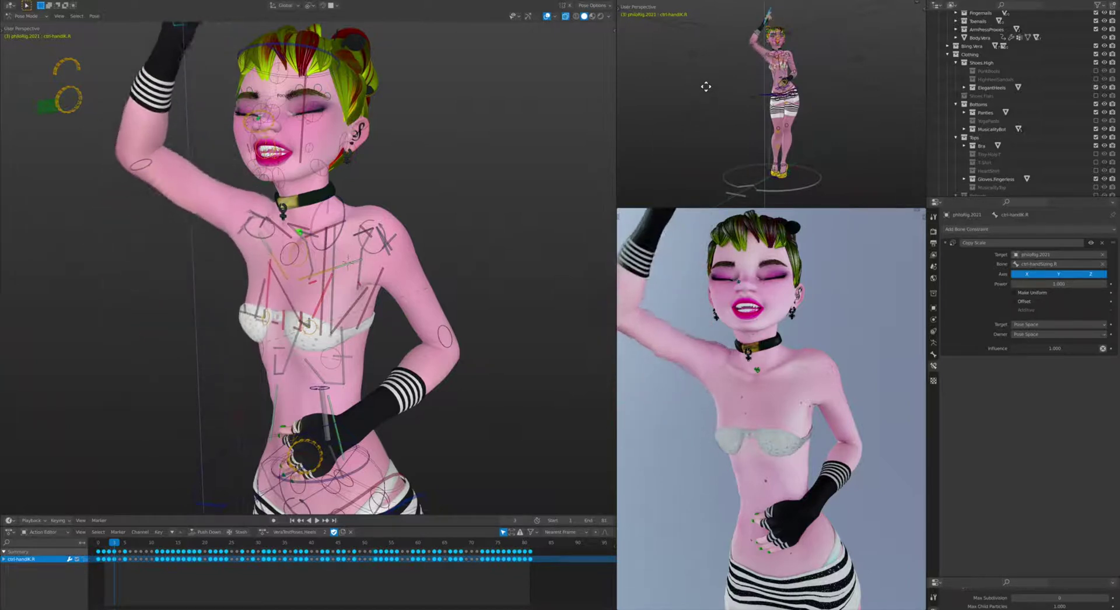
{"action": "left_click", "coordinate": [236, 275]}
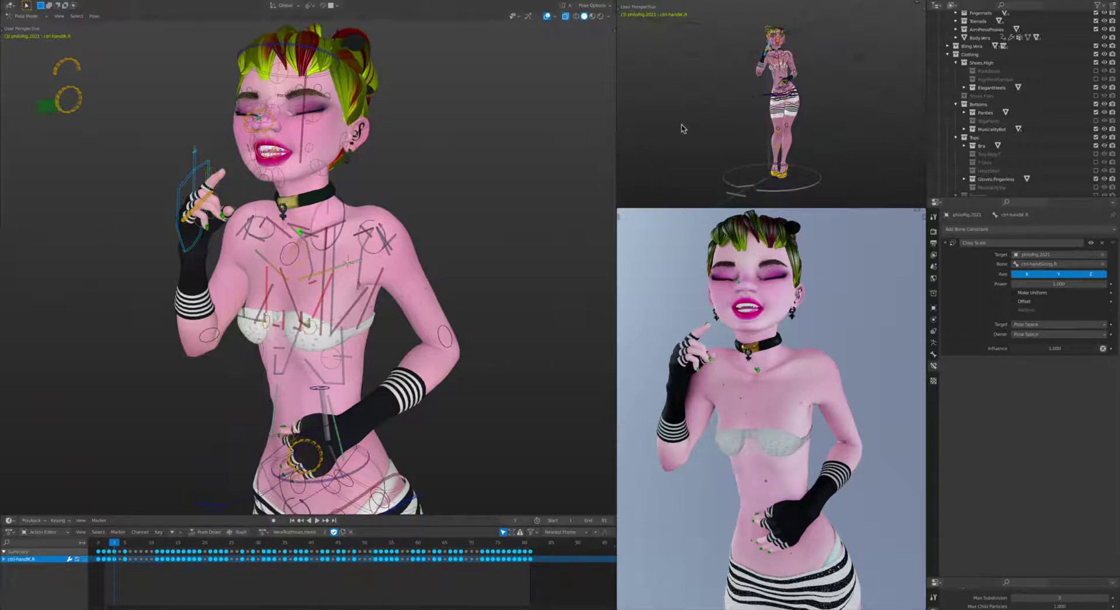
{"action": "key", "text": "g"}
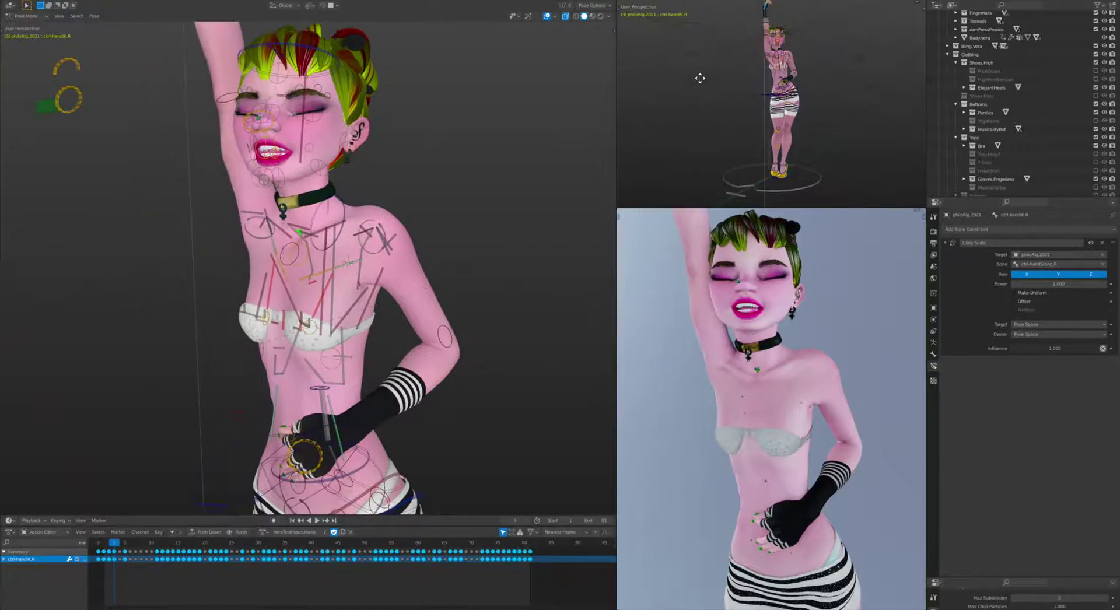
{"action": "right_click", "coordinate": [694, 107]}
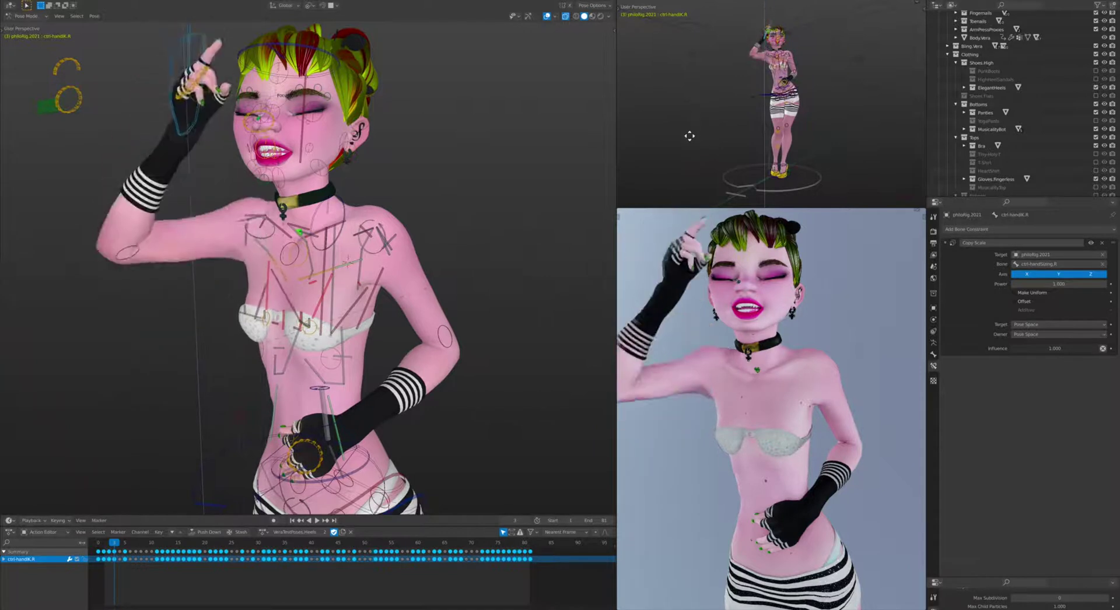
{"action": "right_click", "coordinate": [468, 215]}
Try lifting the right hand IK control overhead, including along the global Z axis, while viewing the torso from a more frontal angle.
{"action": "middle_click_drag", "start_coordinate": [249, 320], "coordinate": [271, 319]}
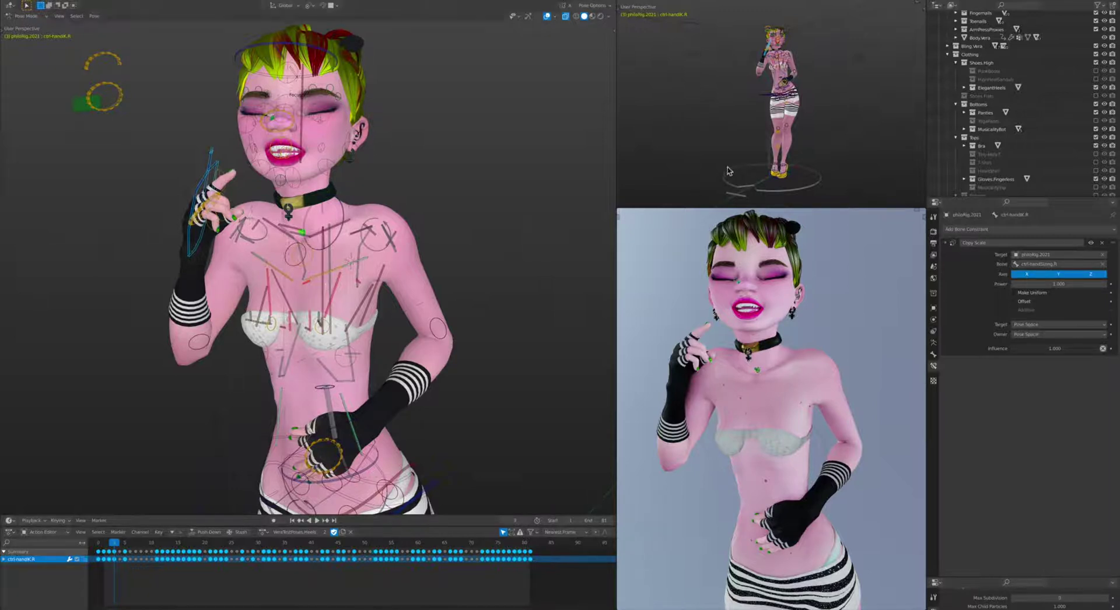
{"action": "key", "text": "g"}
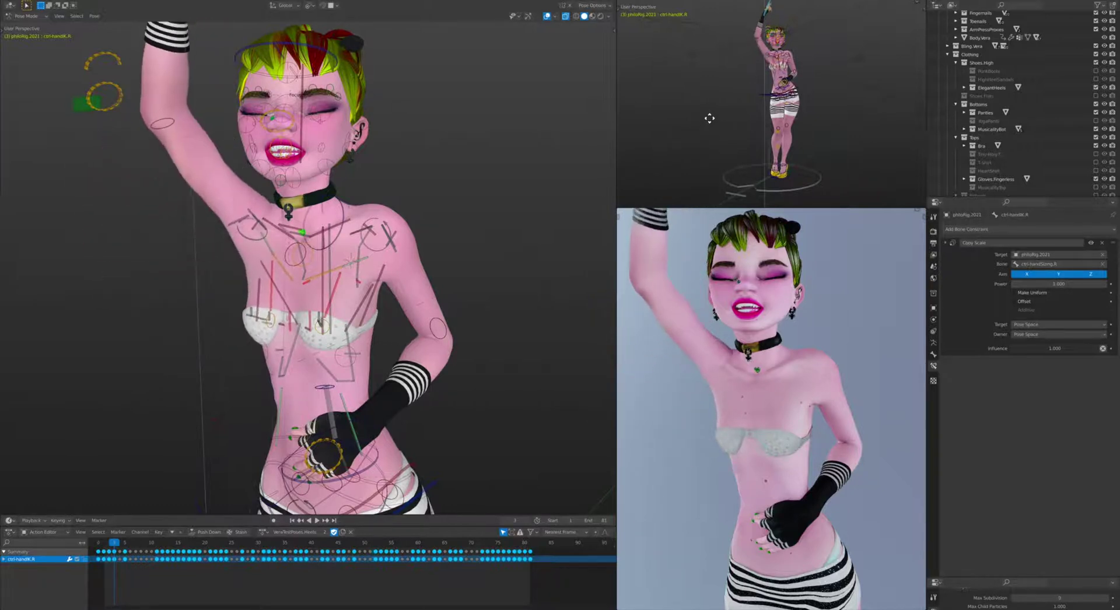
{"action": "right_click", "coordinate": [706, 116]}
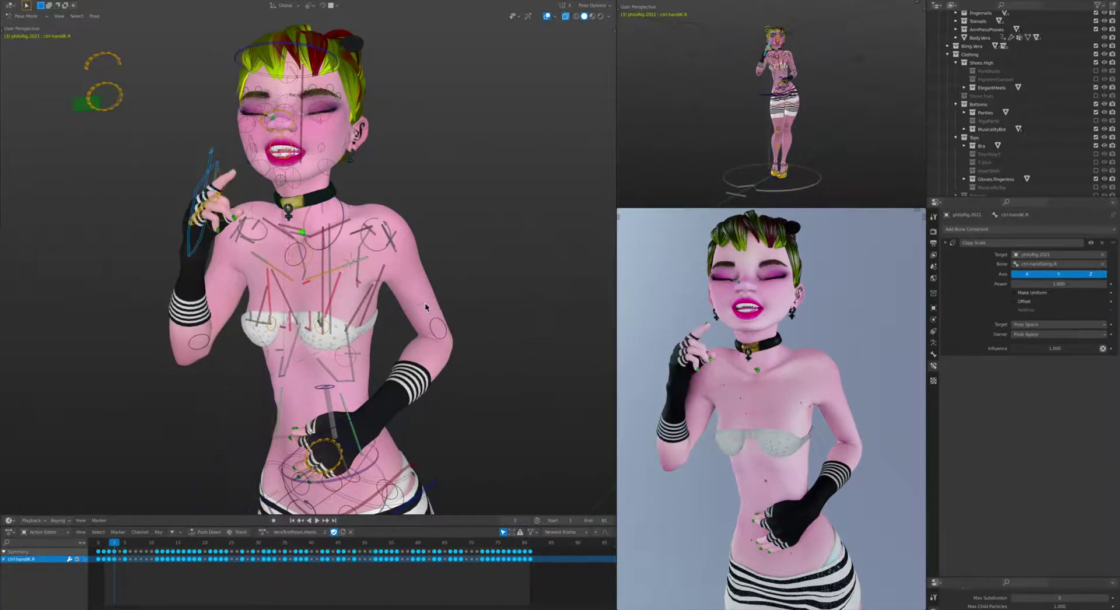
{"action": "middle_click_drag", "start_coordinate": [425, 302], "coordinate": [428, 307]}
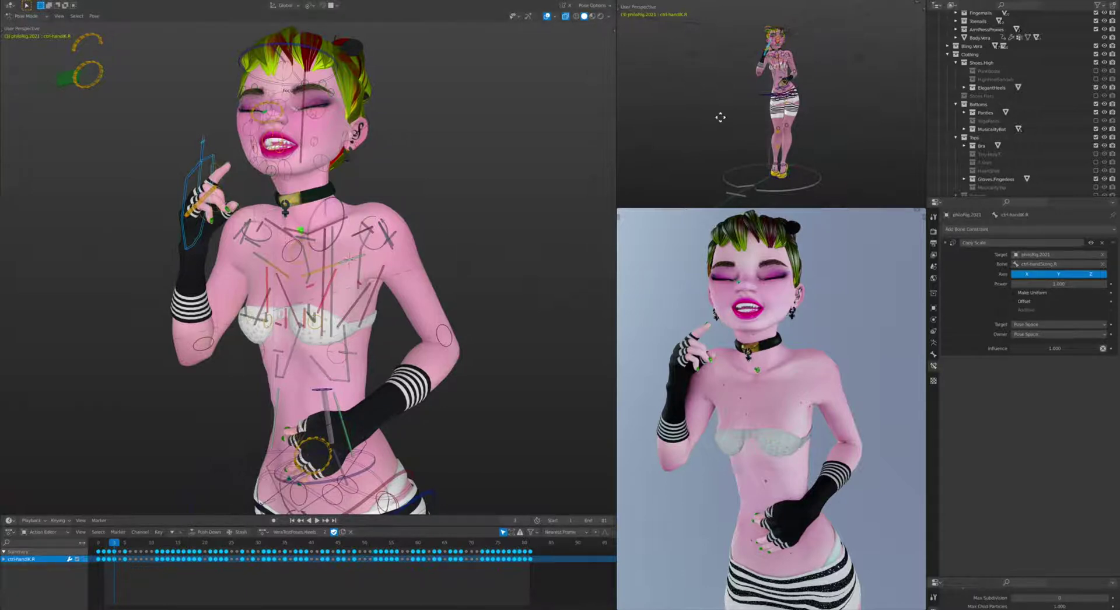
{"action": "key", "text": "g"}
{"action": "key", "text": "z"}
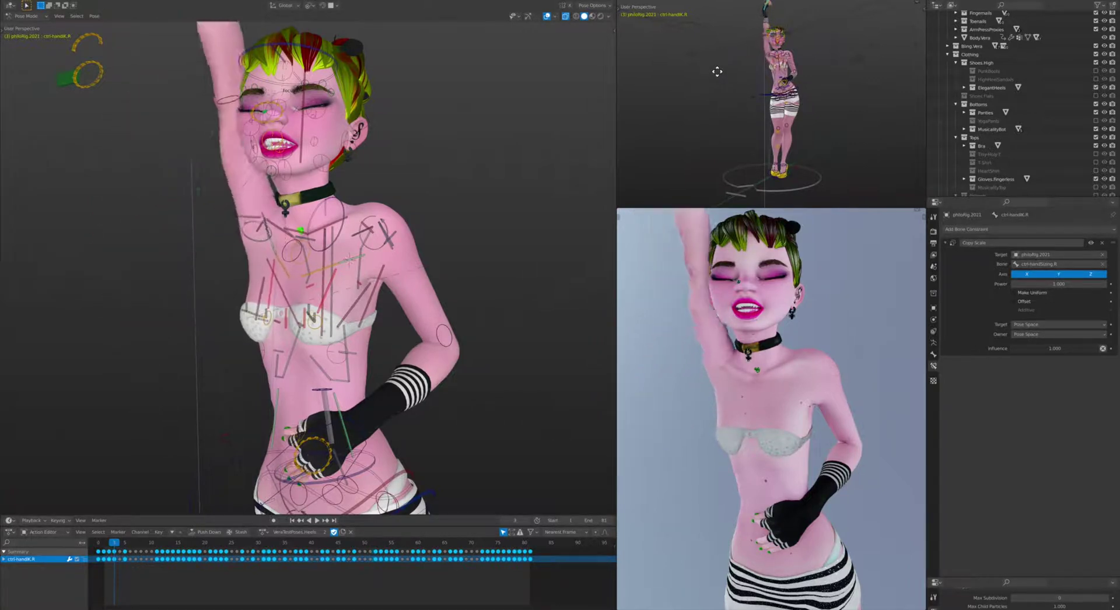
{"action": "left_click", "coordinate": [718, 74]}
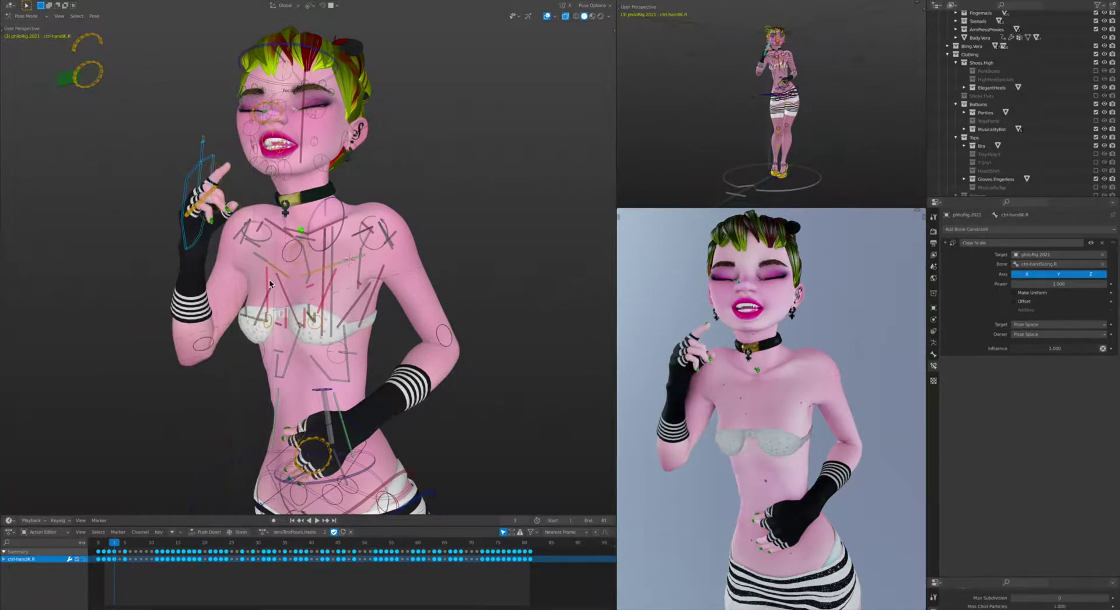
Try raising the right hand IK control while viewing the upper back to test the shoulder blade deformation.
{"action": "scroll", "coordinate": [268, 279], "scroll_direction": "up", "scroll_amount": 4}
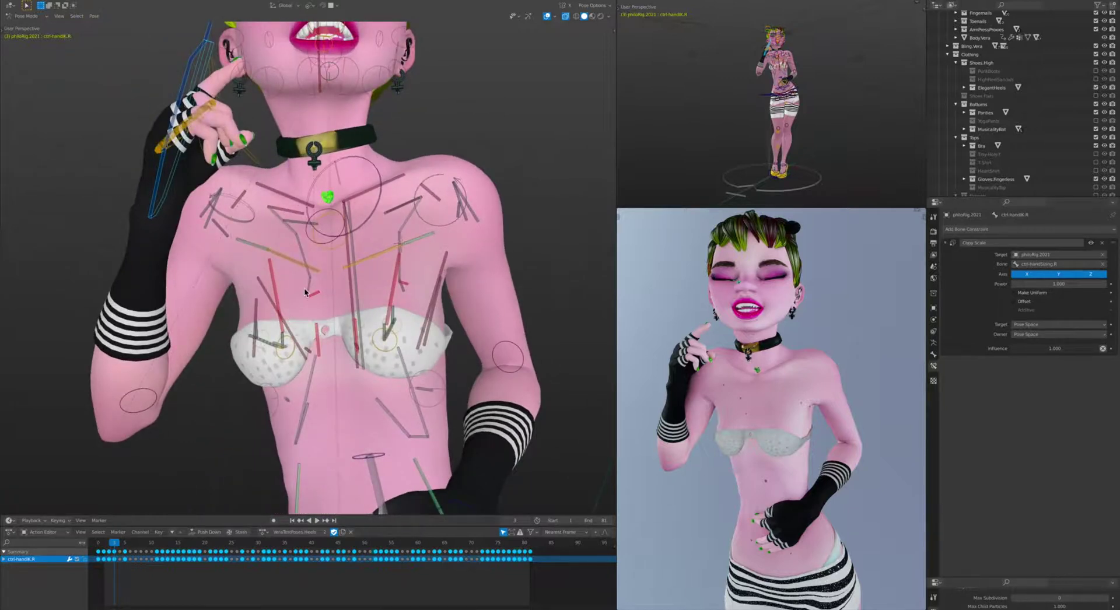
{"action": "scroll", "coordinate": [305, 291], "scroll_direction": "down", "scroll_amount": 2}
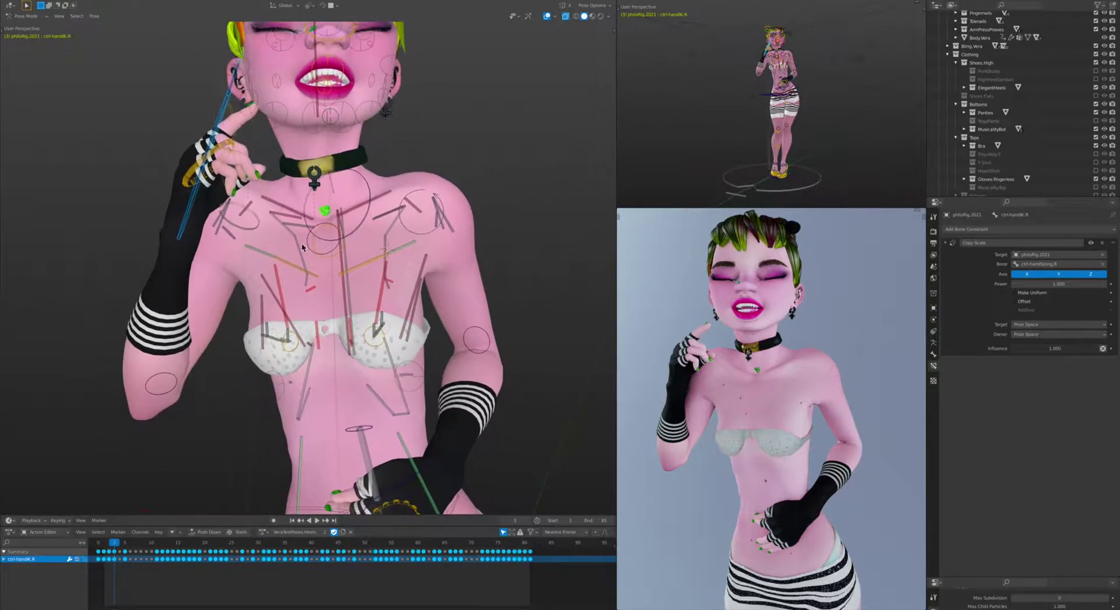
{"action": "middle_click_drag", "start_coordinate": [303, 247], "coordinate": [318, 369]}
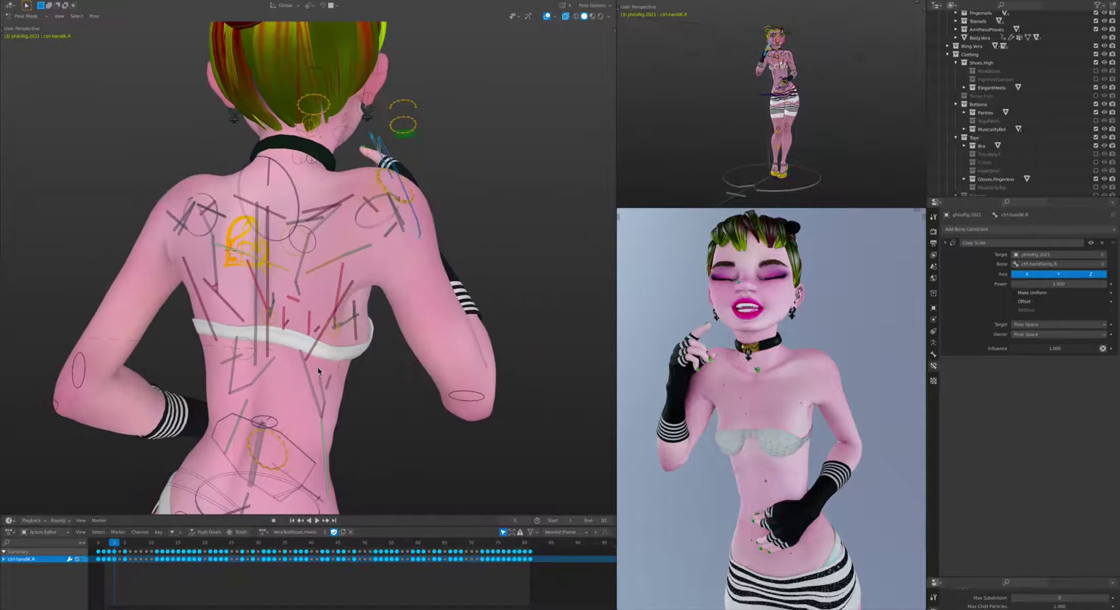
{"action": "key", "text": "g"}
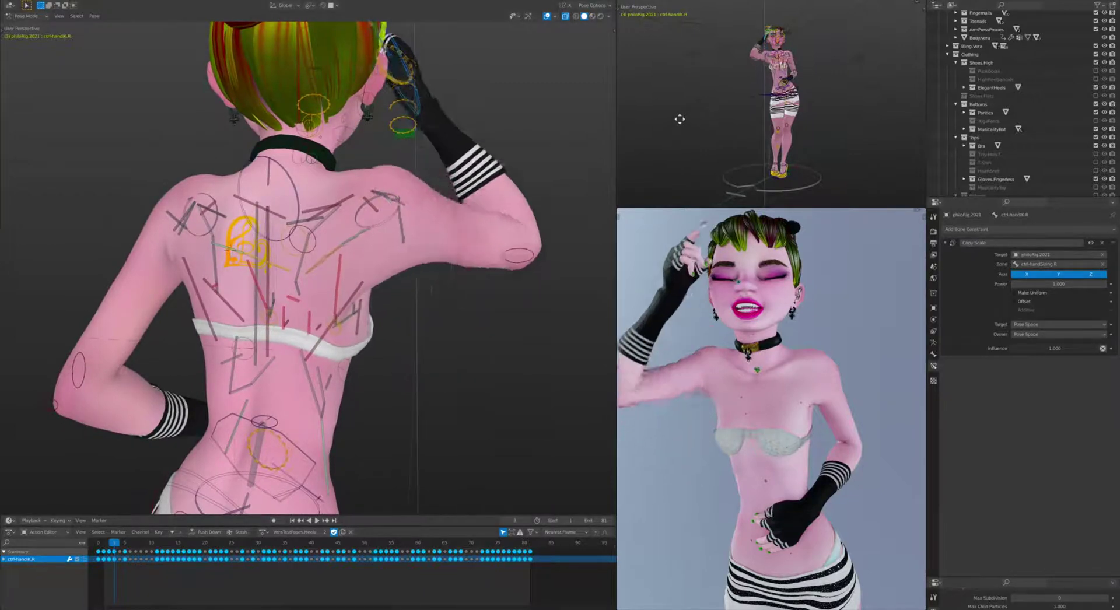
{"action": "left_click", "coordinate": [372, 246]}
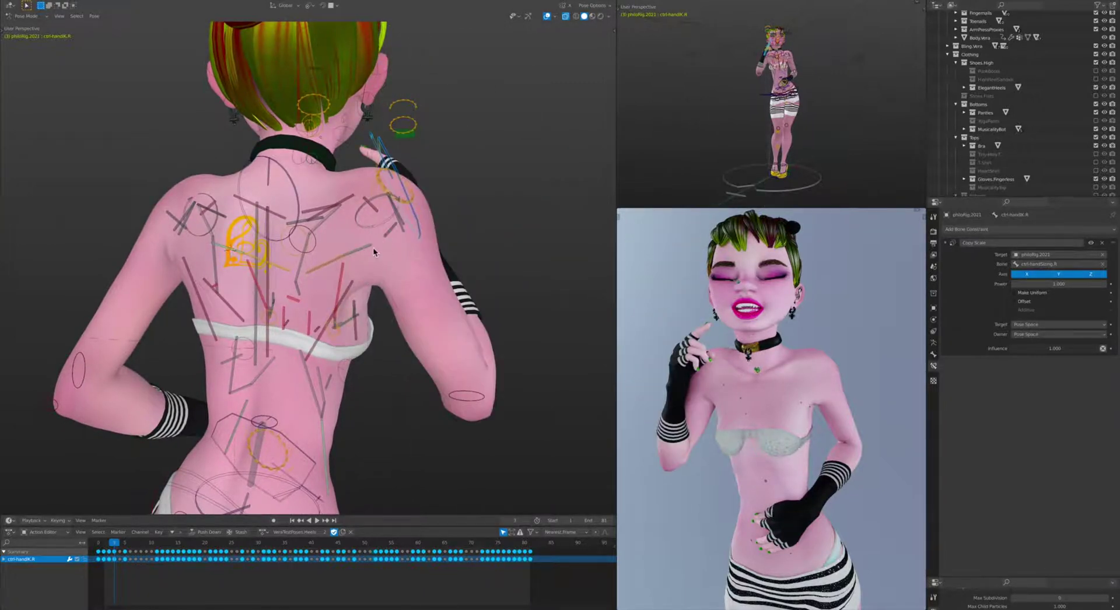
{"action": "key", "text": "g"}
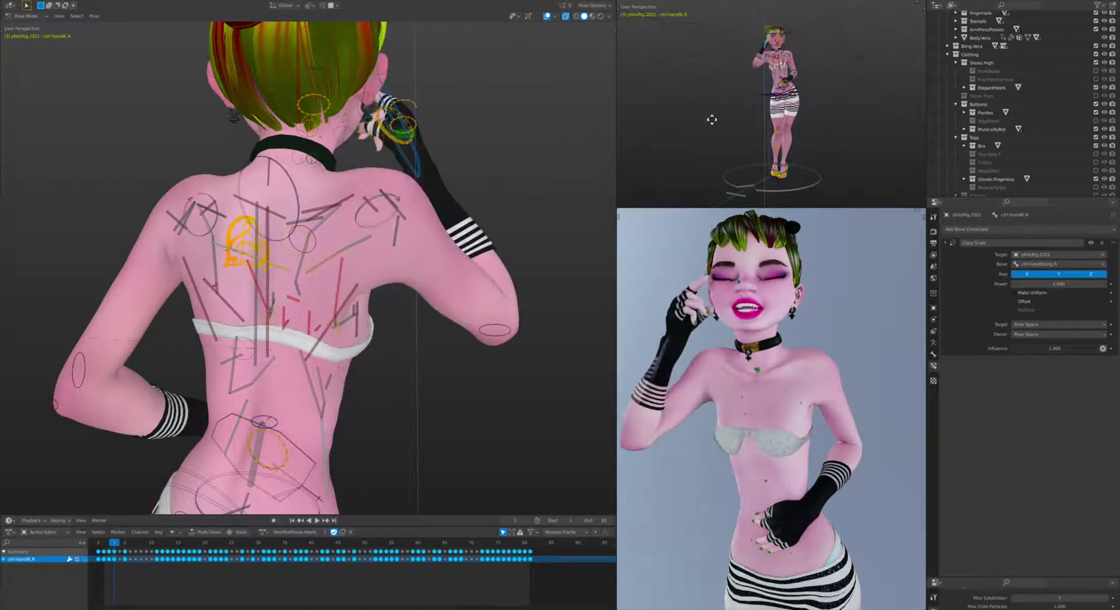
{"action": "left_click", "coordinate": [713, 90]}
Add the right shoulder control and clavicle bone to the hand control selection and try rotating them about global Z and freely.
{"action": "middle_click_drag", "start_coordinate": [376, 187], "coordinate": [377, 188]}
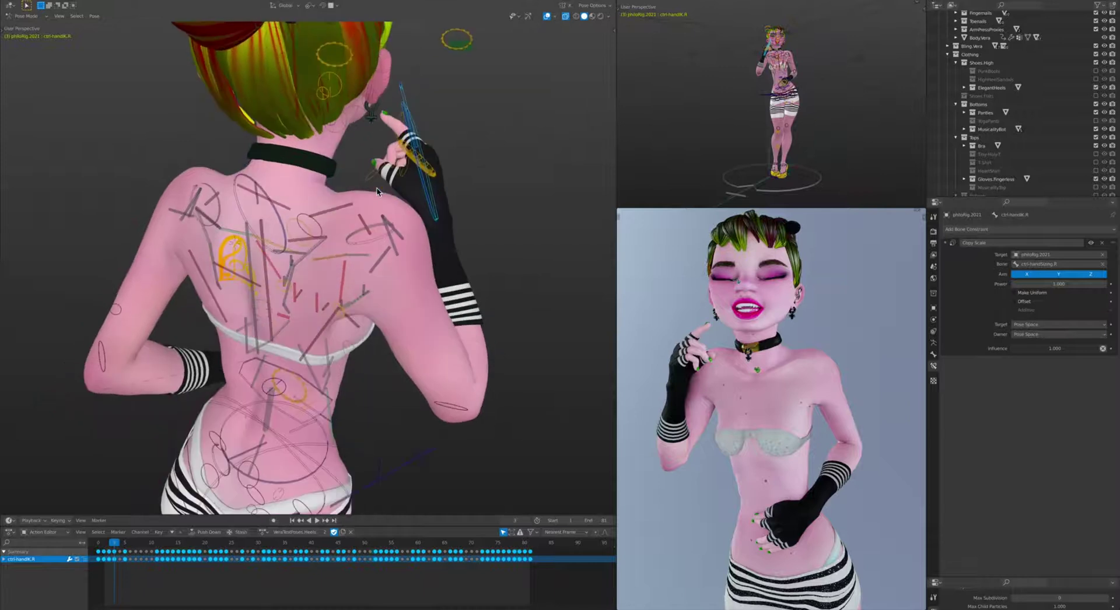
{"action": "left_click", "coordinate": [330, 232], "text": "shift"}
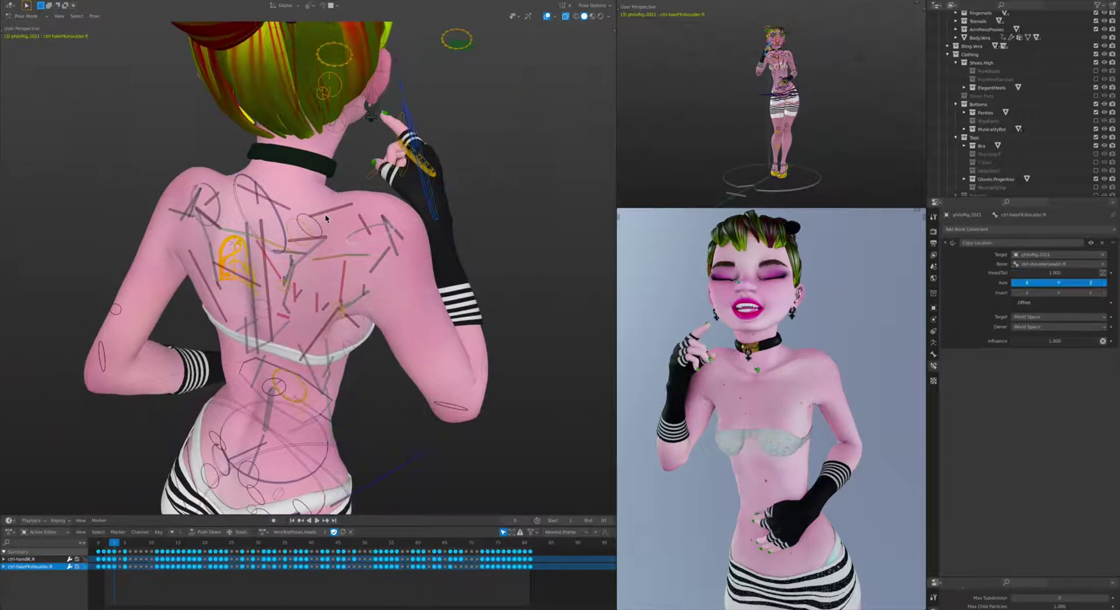
{"action": "left_click", "coordinate": [325, 215], "text": "shift"}
{"action": "key", "text": "r"}
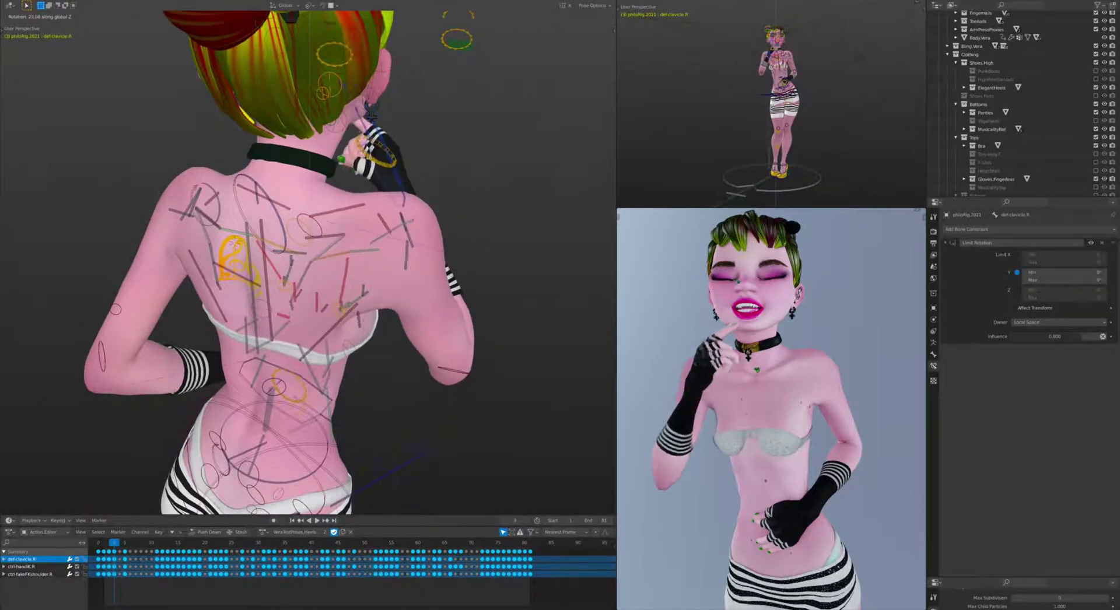
{"action": "right_click", "coordinate": [414, 317]}
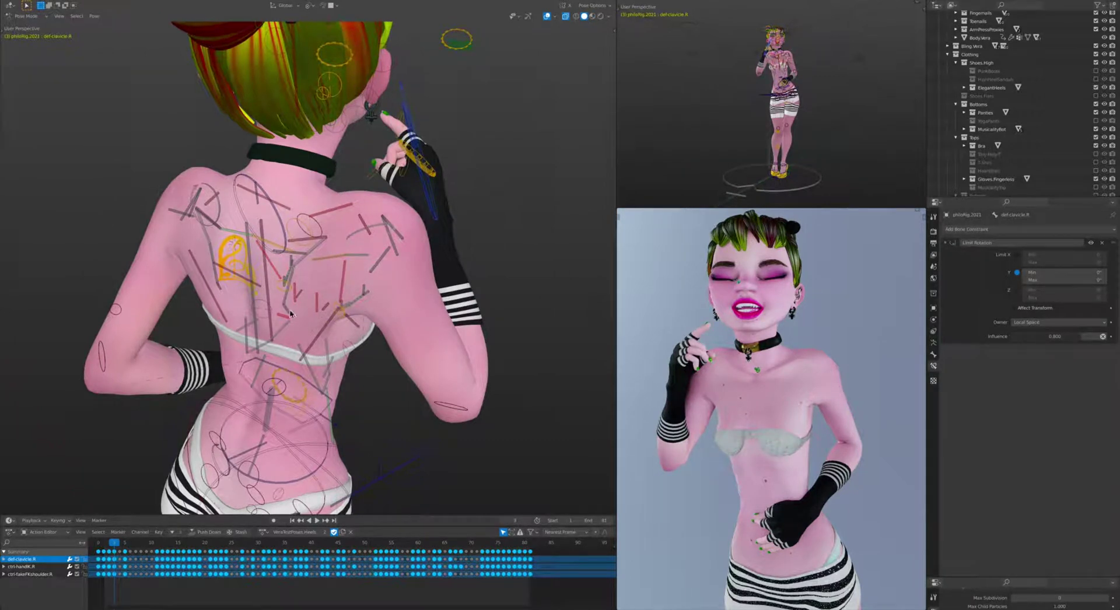
{"action": "key", "text": "r"}
{"action": "key", "text": "z"}
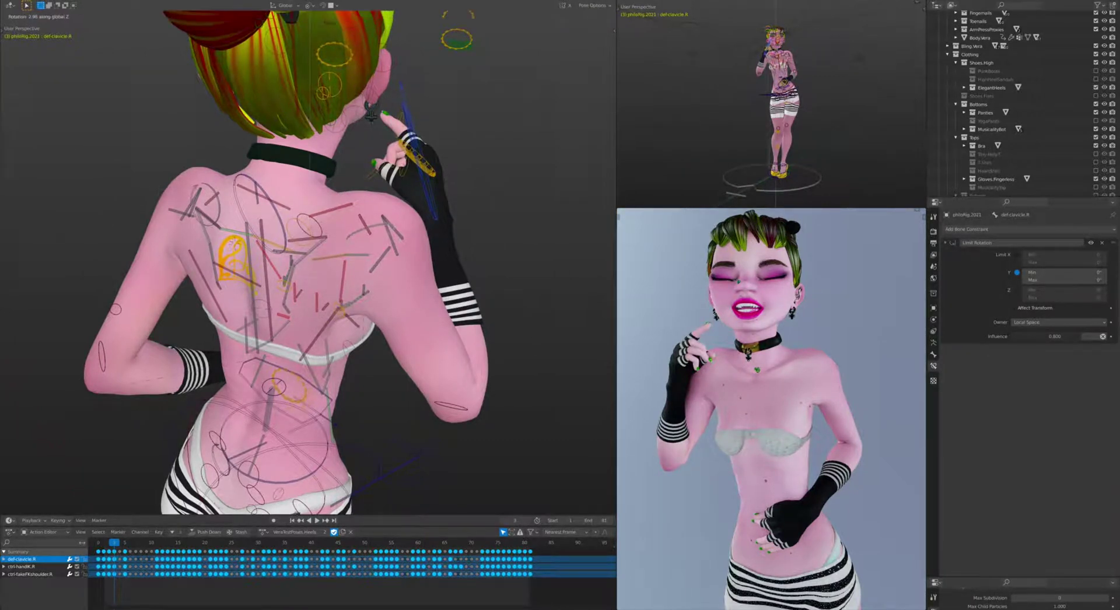
{"action": "right_click", "coordinate": [447, 375]}
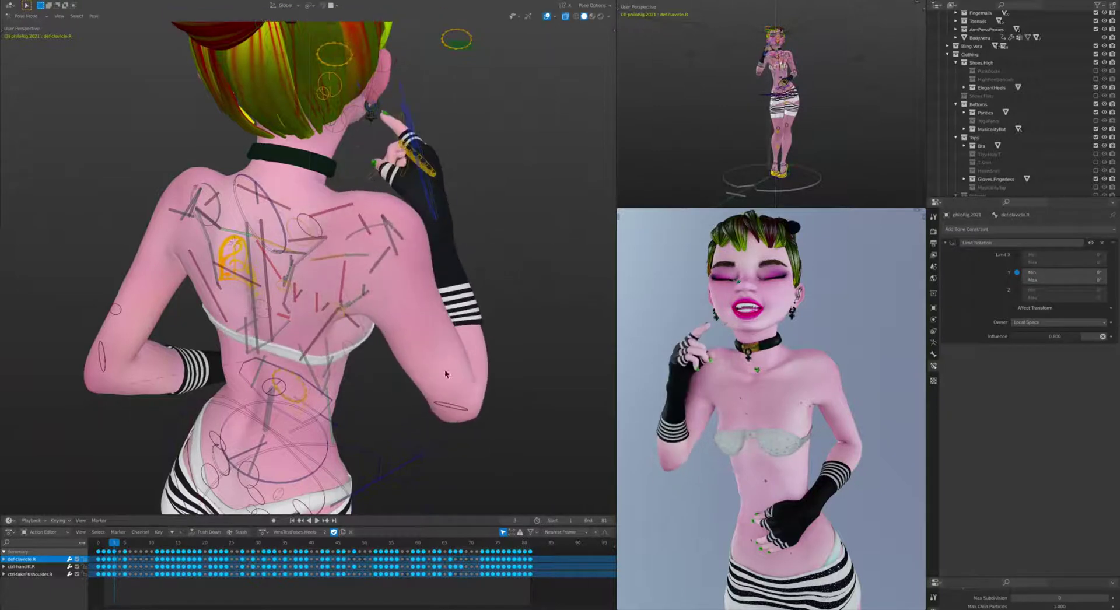
{"action": "key", "text": "r"}
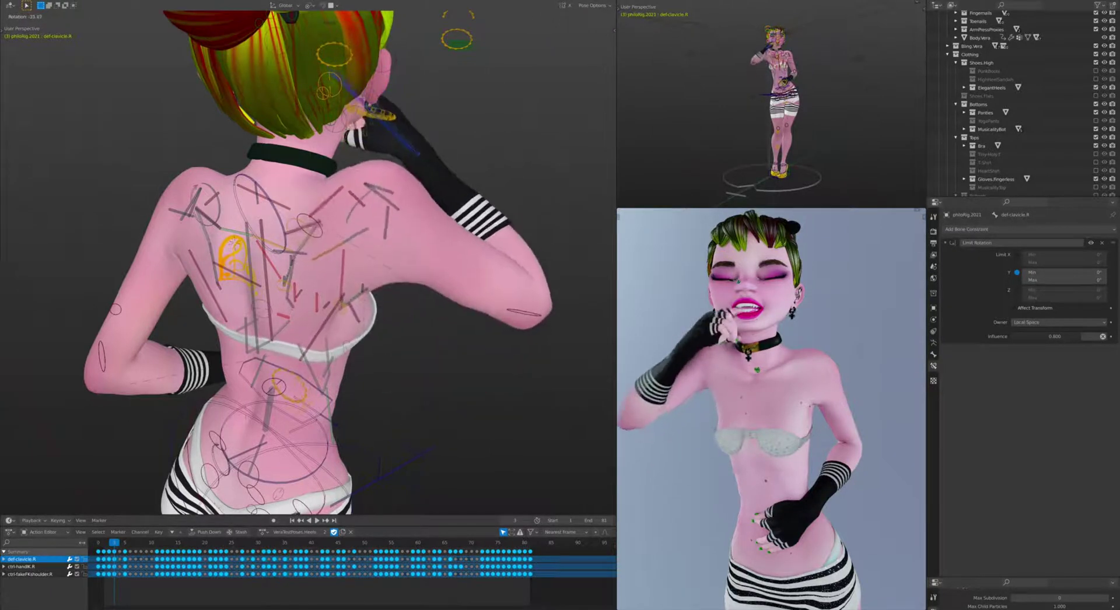
{"action": "right_click", "coordinate": [464, 345]}
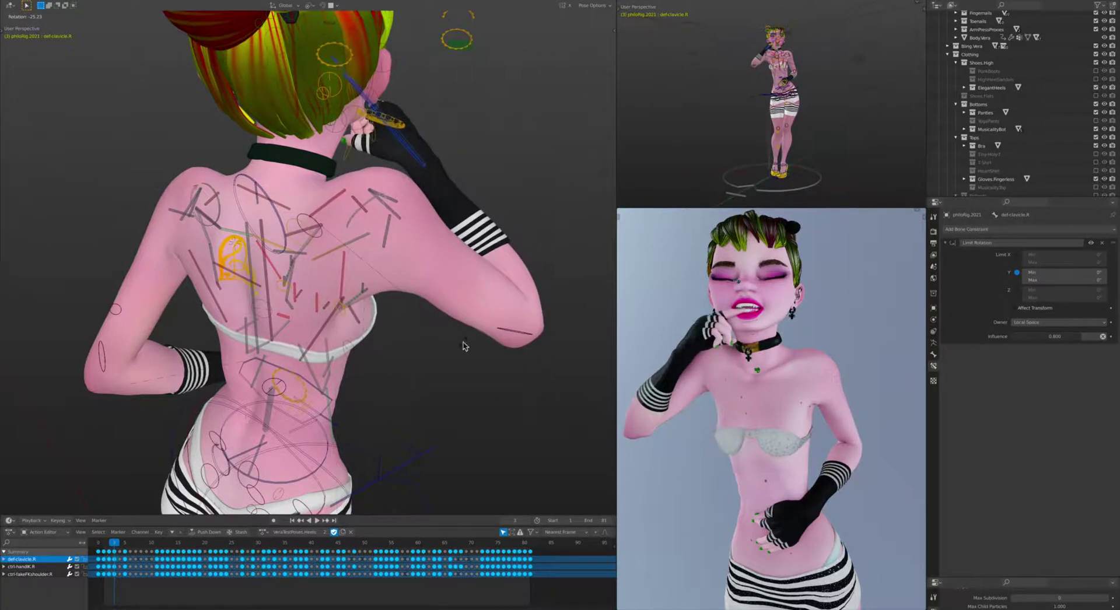
Select the right pectoral bone on the front of the chest to show its Stretch To constraint.
{"action": "middle_click_drag", "start_coordinate": [464, 345], "coordinate": [283, 224]}
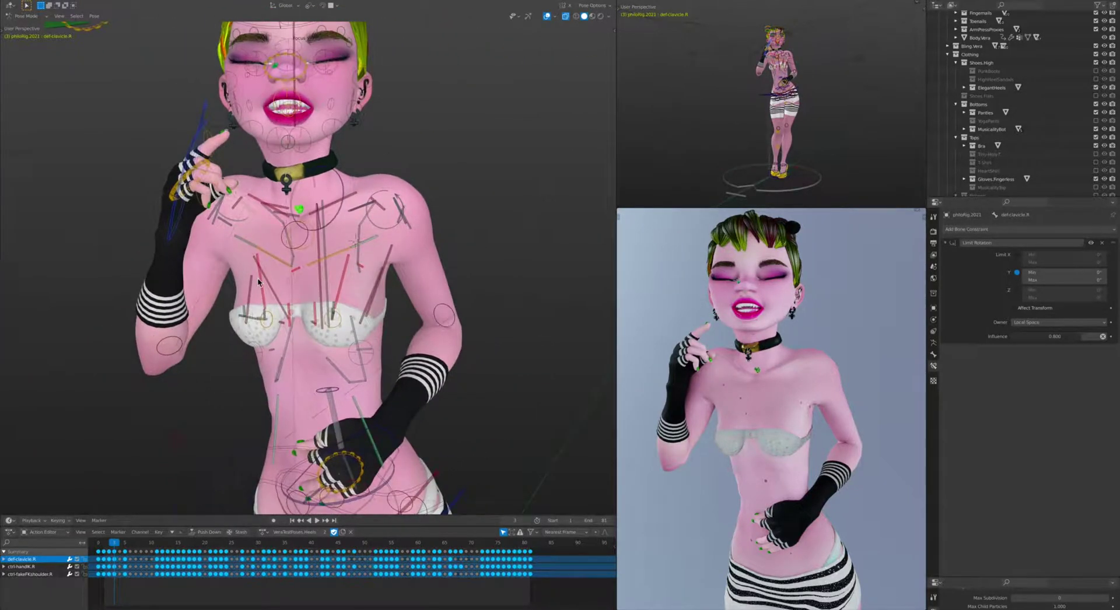
{"action": "middle_click_drag", "start_coordinate": [259, 283], "coordinate": [258, 248]}
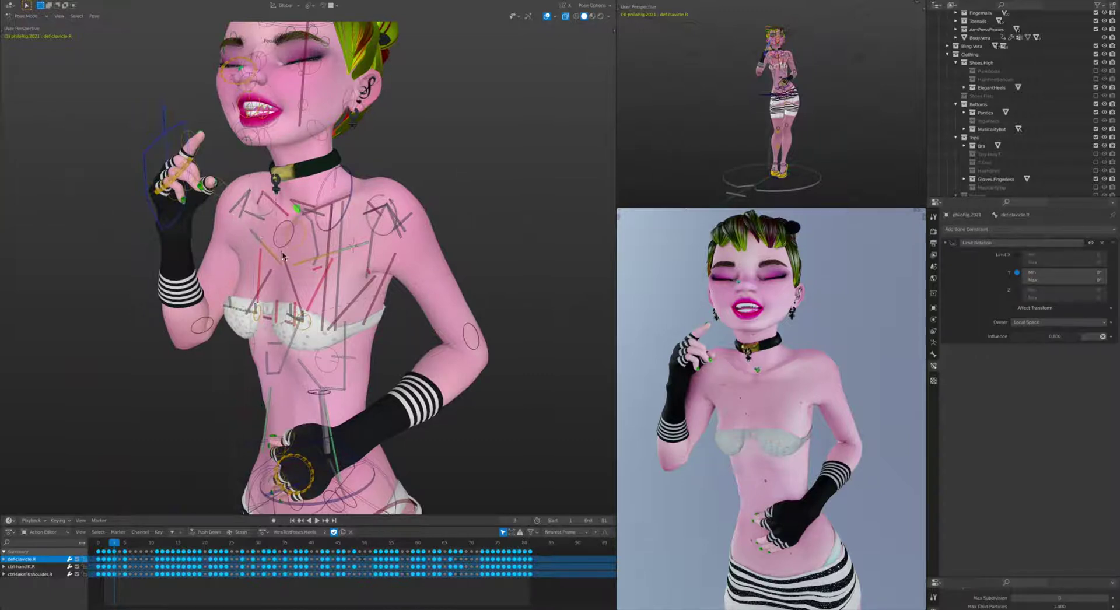
{"action": "scroll", "coordinate": [273, 262], "scroll_direction": "up", "scroll_amount": 2}
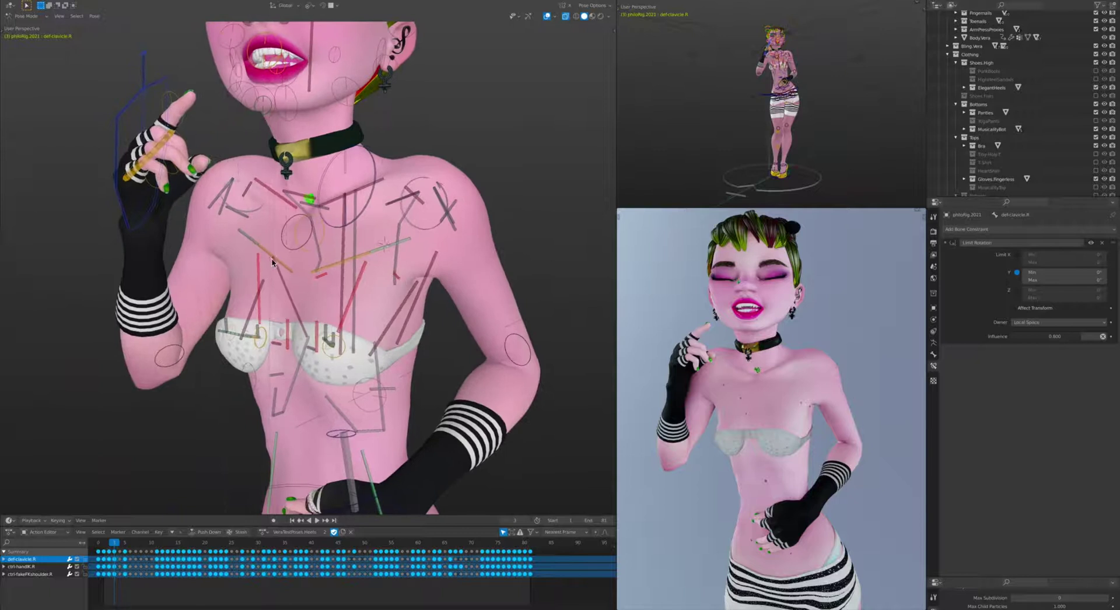
{"action": "left_click", "coordinate": [274, 253]}
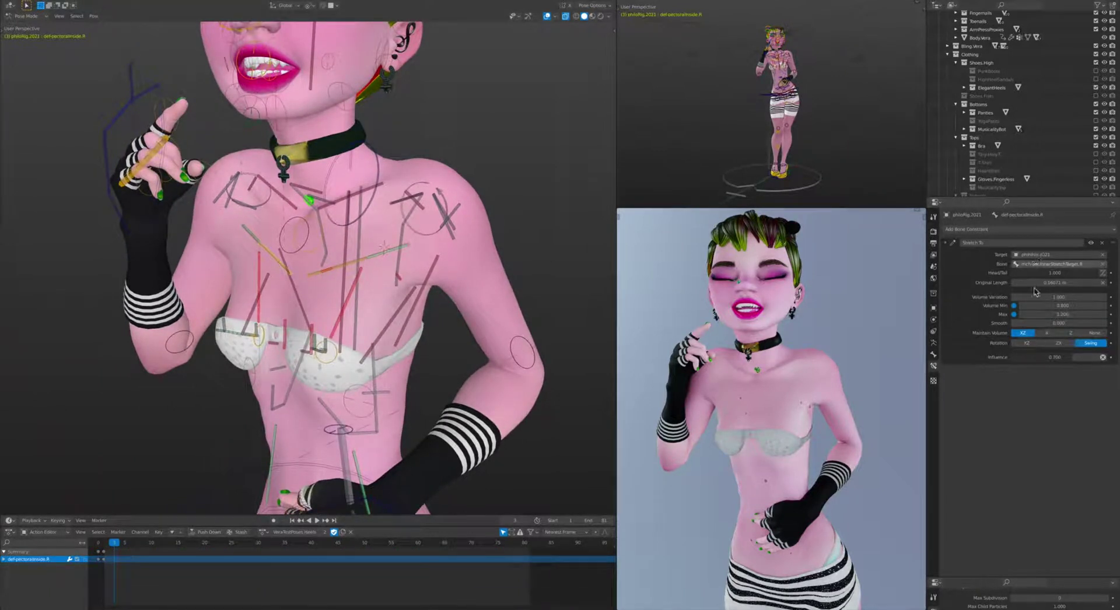
Select the right outer pectoral bone and try rotating it about global Z from a higher viewing angle.
{"action": "left_click", "coordinate": [249, 236]}
{"action": "left_click", "coordinate": [249, 236]}
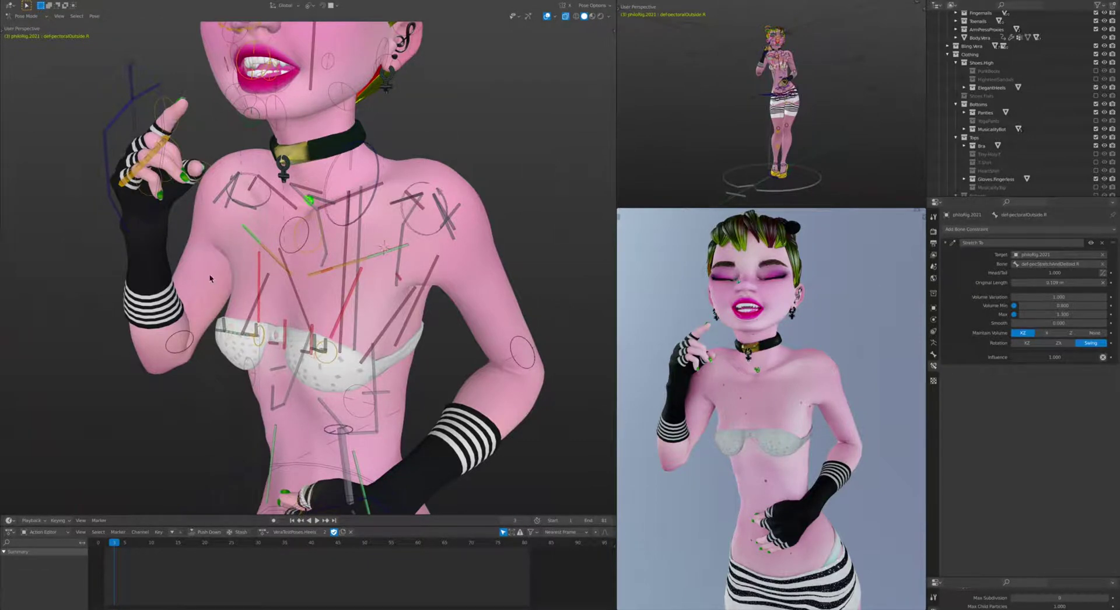
{"action": "middle_click_drag", "start_coordinate": [251, 234], "coordinate": [274, 275]}
{"action": "key", "text": "r"}
{"action": "key", "text": "z"}
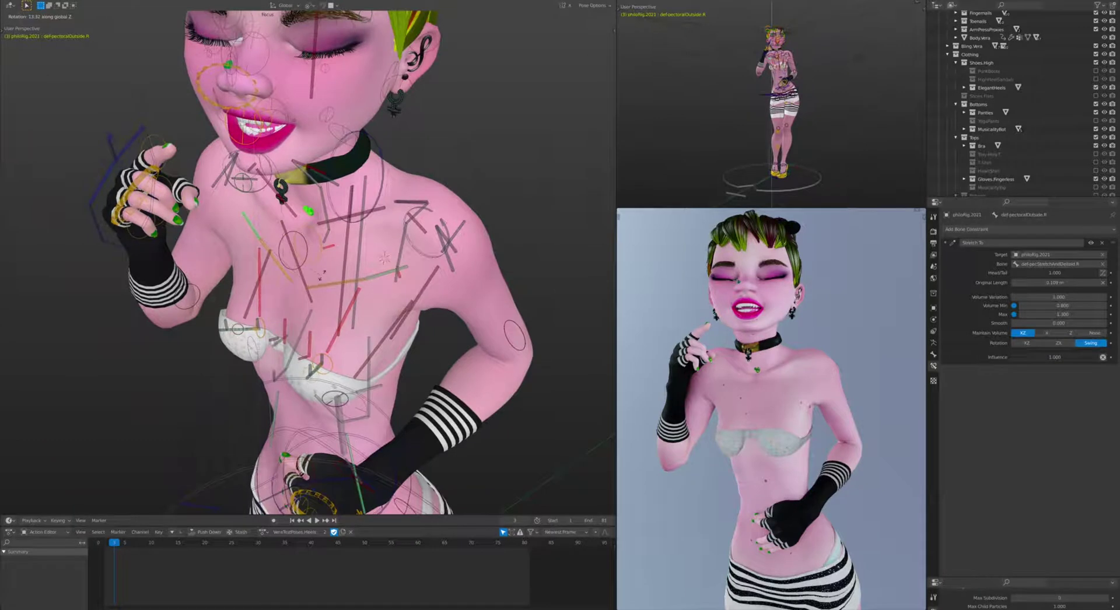
{"action": "left_click", "coordinate": [321, 273]}
Select the right hand IK control, shoulder control and clavicle bone together and rotate them about global Z.
{"action": "left_click", "coordinate": [100, 239]}
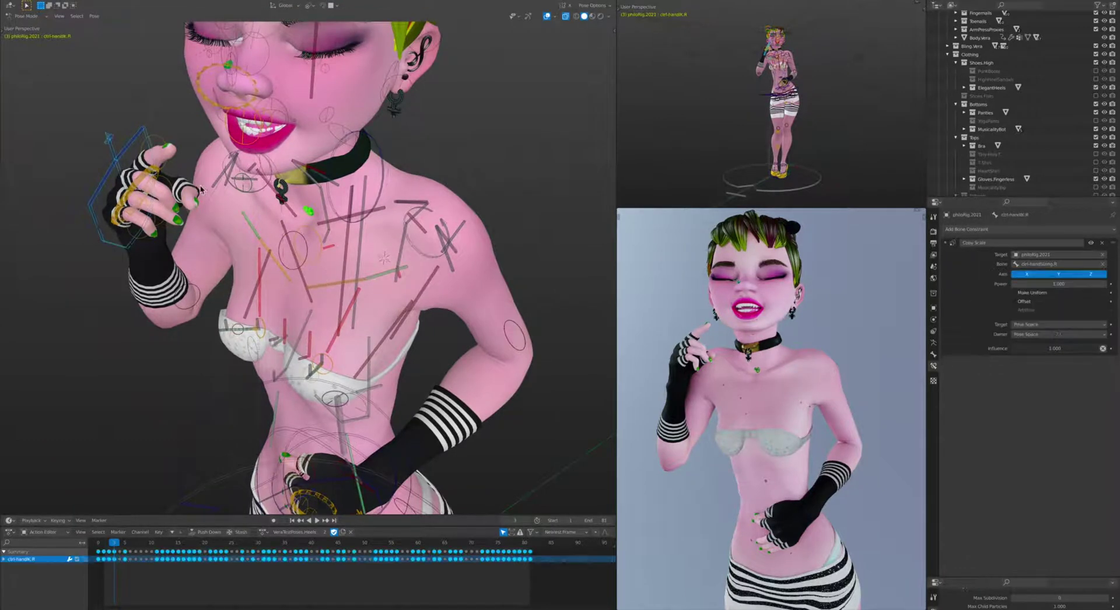
{"action": "left_click", "coordinate": [271, 215], "text": "shift"}
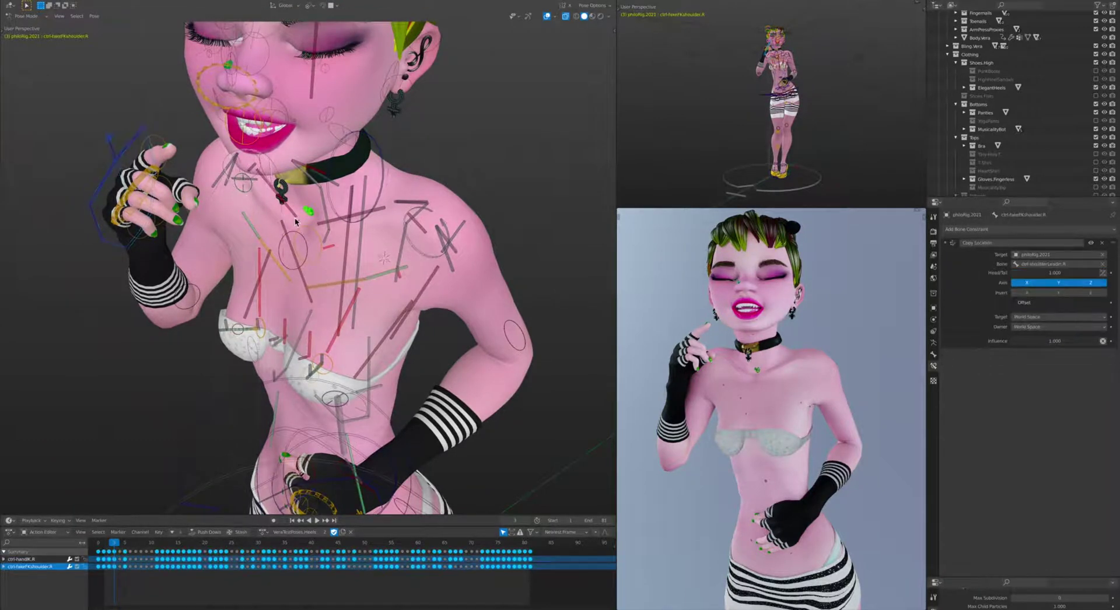
{"action": "left_click", "coordinate": [295, 218], "text": "shift"}
{"action": "key", "text": "r"}
{"action": "key", "text": "z"}
{"action": "left_click", "coordinate": [367, 209]}
Rotate the combined hand, shoulder and clavicle selection further about global Z, checking the chest deformation from above and from the front.
{"action": "middle_click_drag", "start_coordinate": [368, 208], "coordinate": [328, 257]}
{"action": "key", "text": "r"}
{"action": "key", "text": "z"}
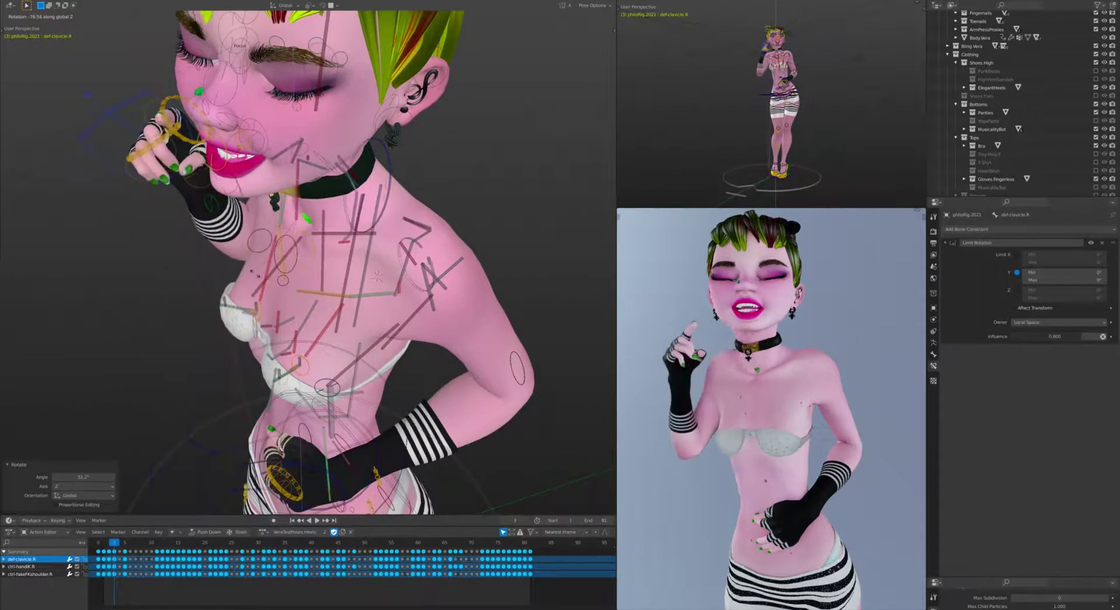
{"action": "left_click", "coordinate": [254, 270]}
{"action": "middle_click_drag", "start_coordinate": [253, 269], "coordinate": [286, 272]}
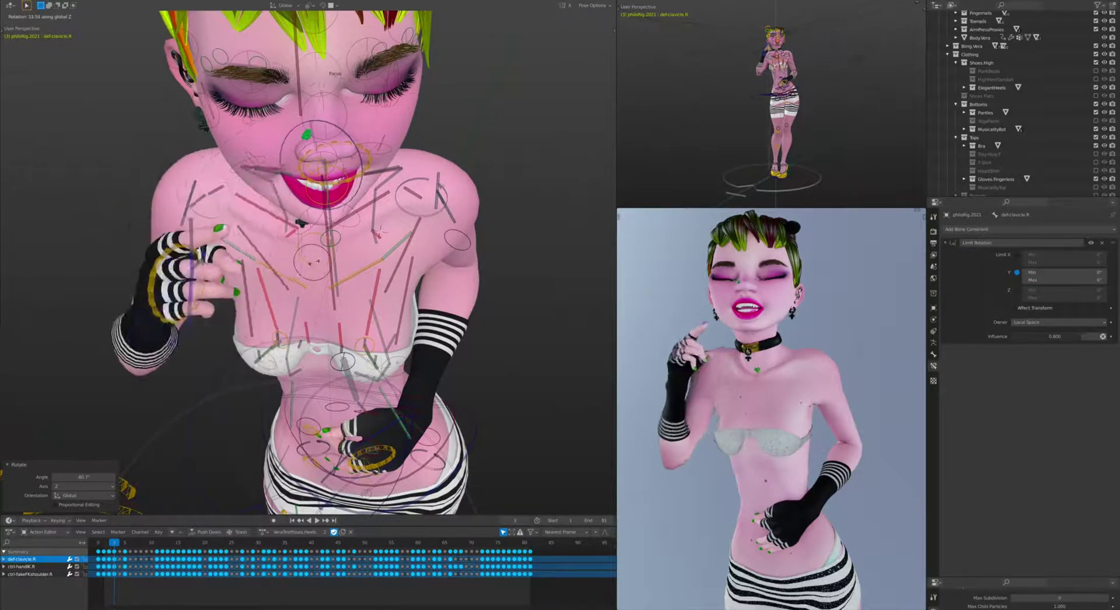
{"action": "left_click", "coordinate": [317, 230]}
{"action": "middle_click_drag", "start_coordinate": [316, 231], "coordinate": [317, 232]}
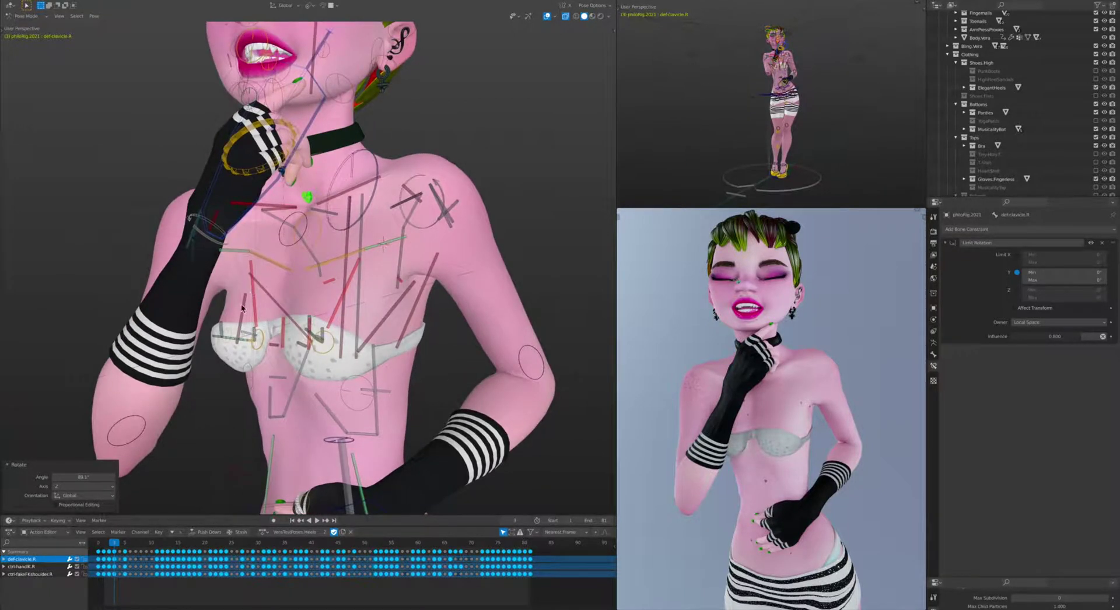
Inspect the constraints of the right breast master control and the stretchy master bone above it.
{"action": "left_click", "coordinate": [260, 351]}
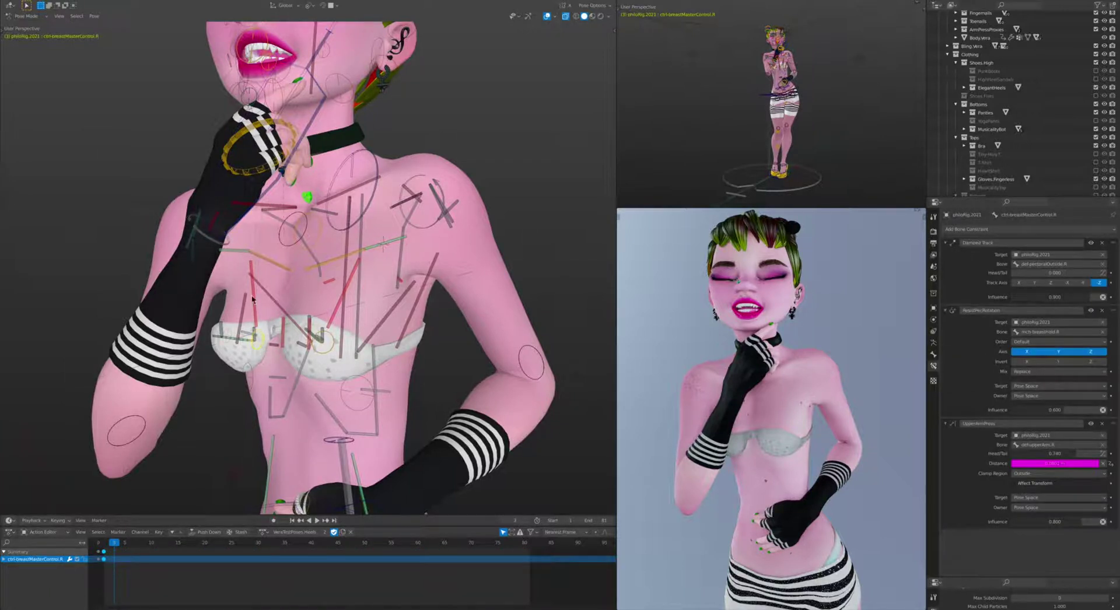
{"action": "middle_click_drag", "start_coordinate": [285, 344], "coordinate": [257, 314]}
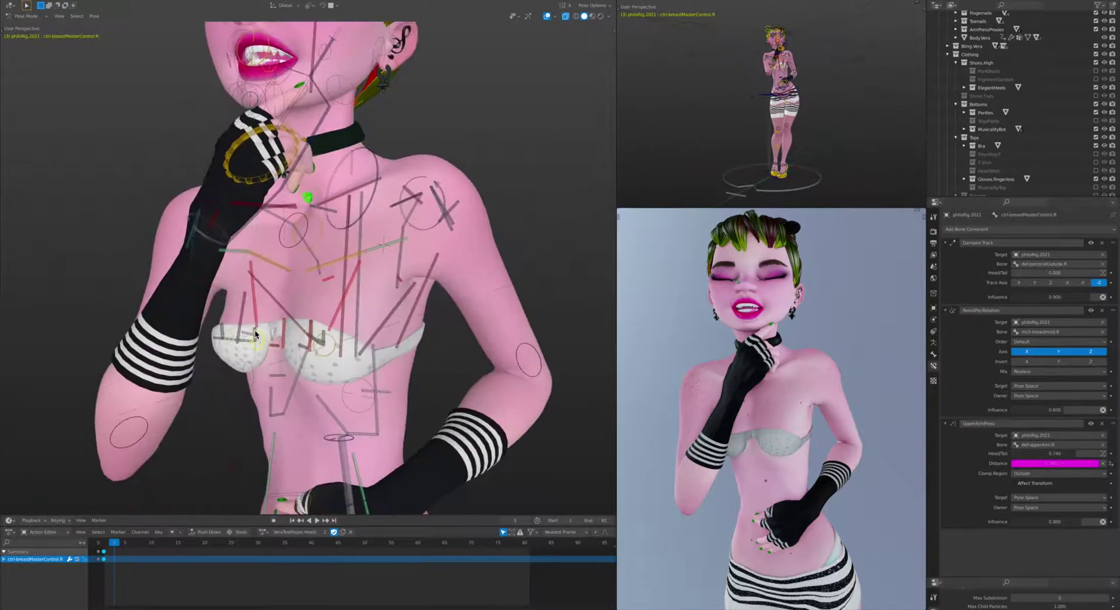
{"action": "left_click", "coordinate": [254, 300]}
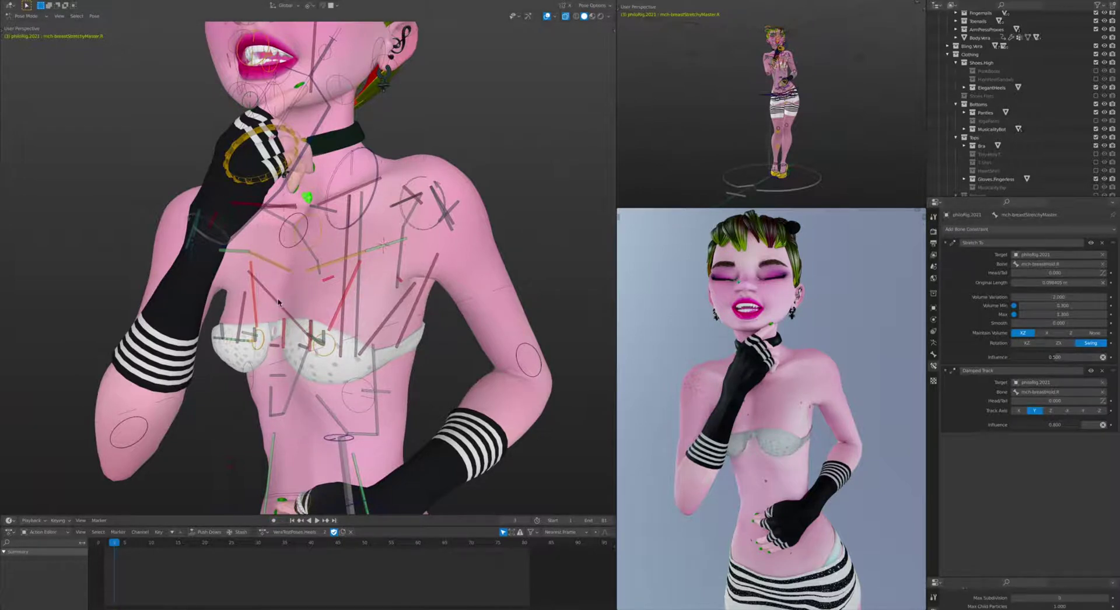
Select the right clavicle bone and try rotating it freely twice to test how the chest follows.
{"action": "left_click", "coordinate": [257, 209]}
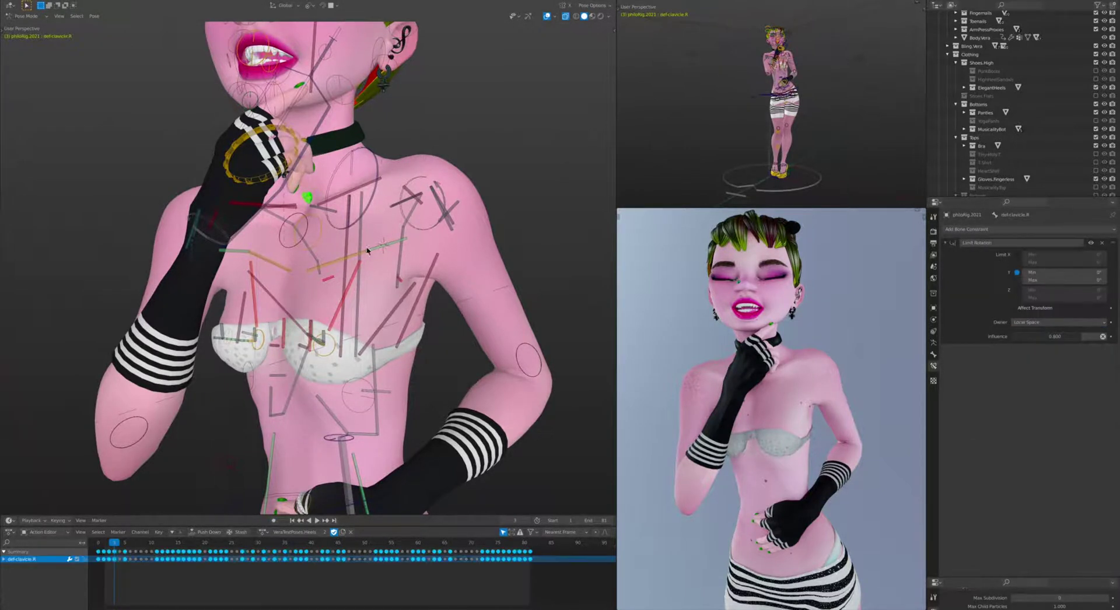
{"action": "key", "text": "r"}
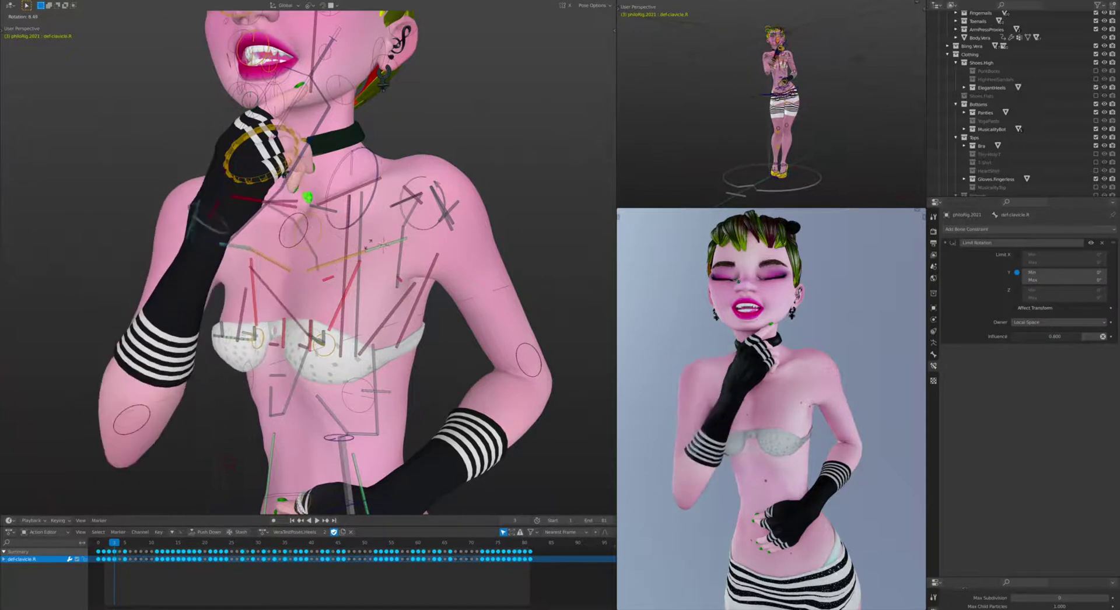
{"action": "left_click", "coordinate": [243, 279]}
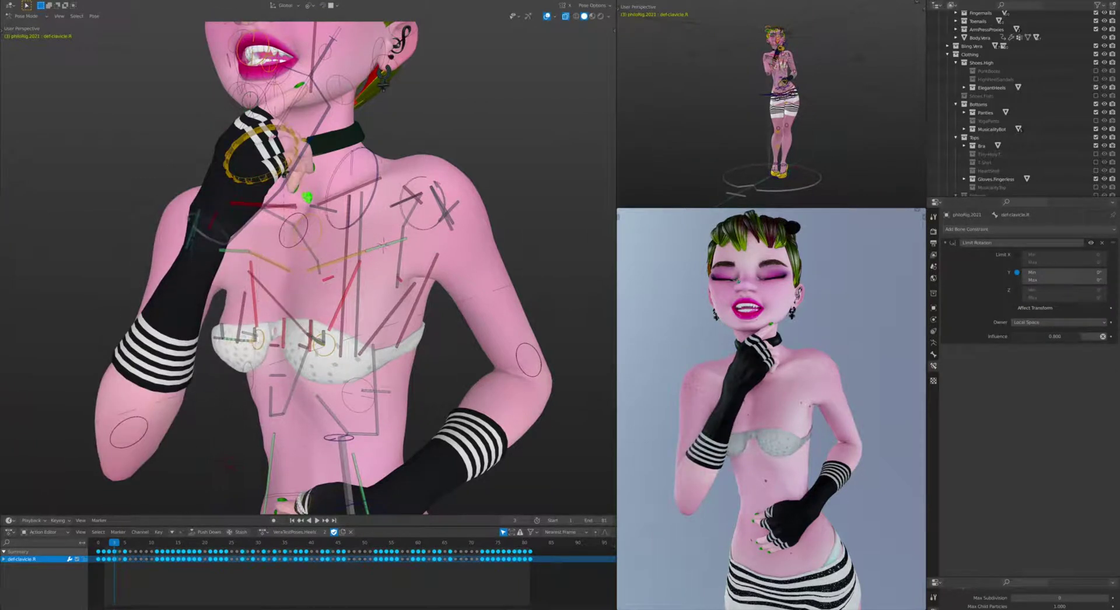
{"action": "key", "text": "r"}
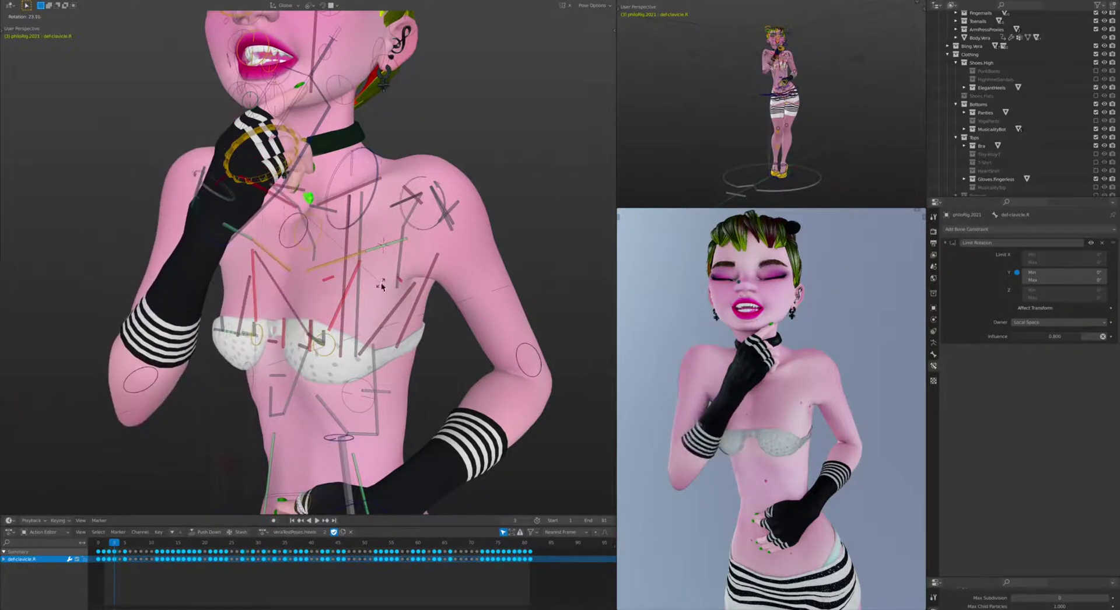
{"action": "left_click", "coordinate": [268, 311]}
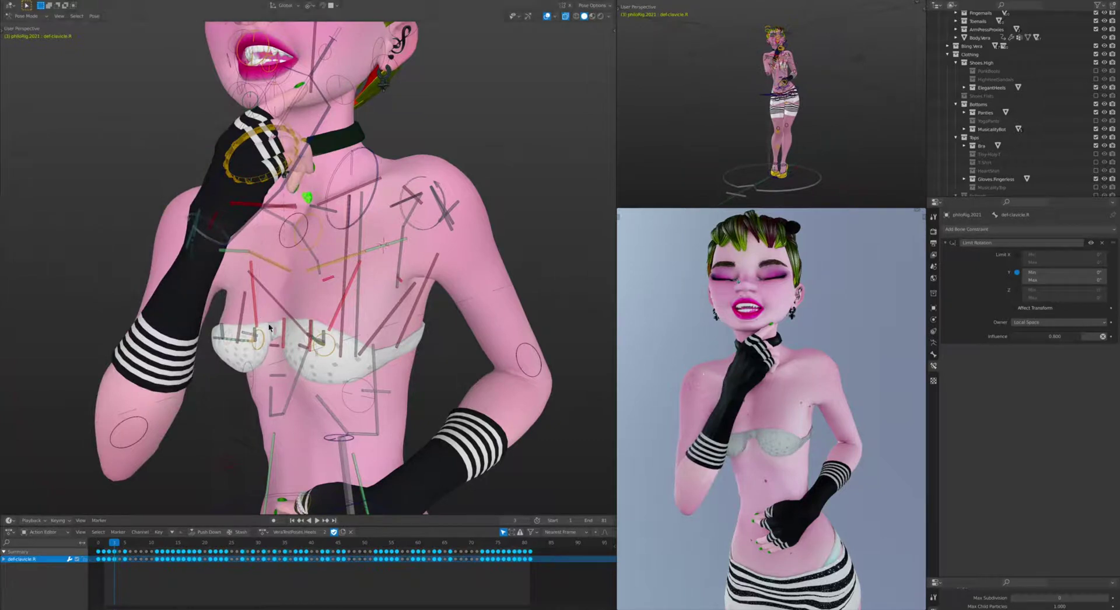
Recheck the right stretchy breast bone's constraints, reselect the right clavicle and try rotating it while viewing the back.
{"action": "left_click", "coordinate": [256, 321]}
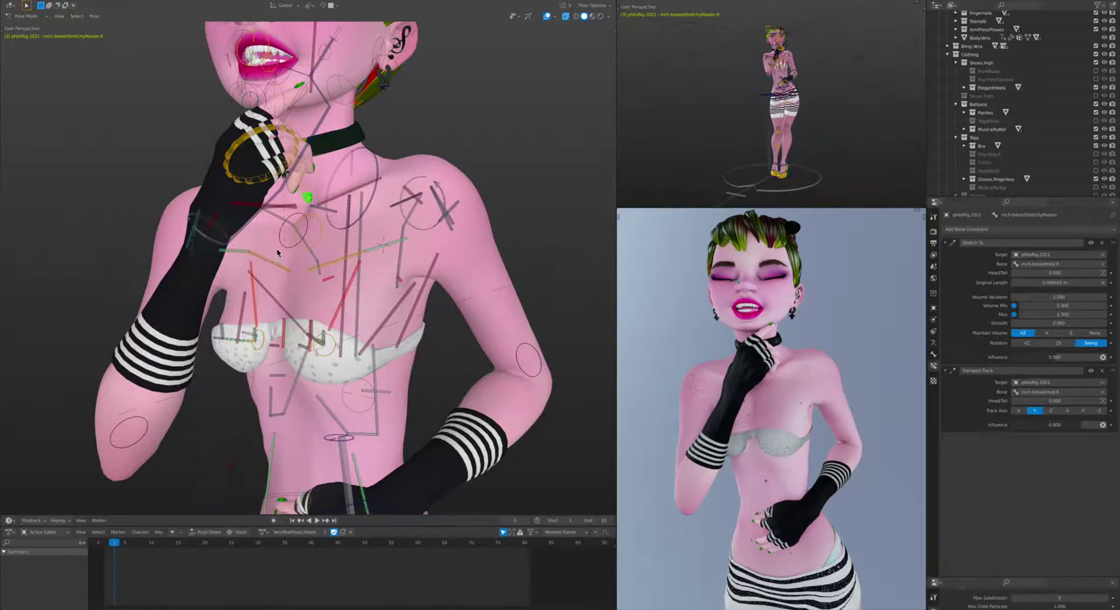
{"action": "left_click", "coordinate": [357, 273]}
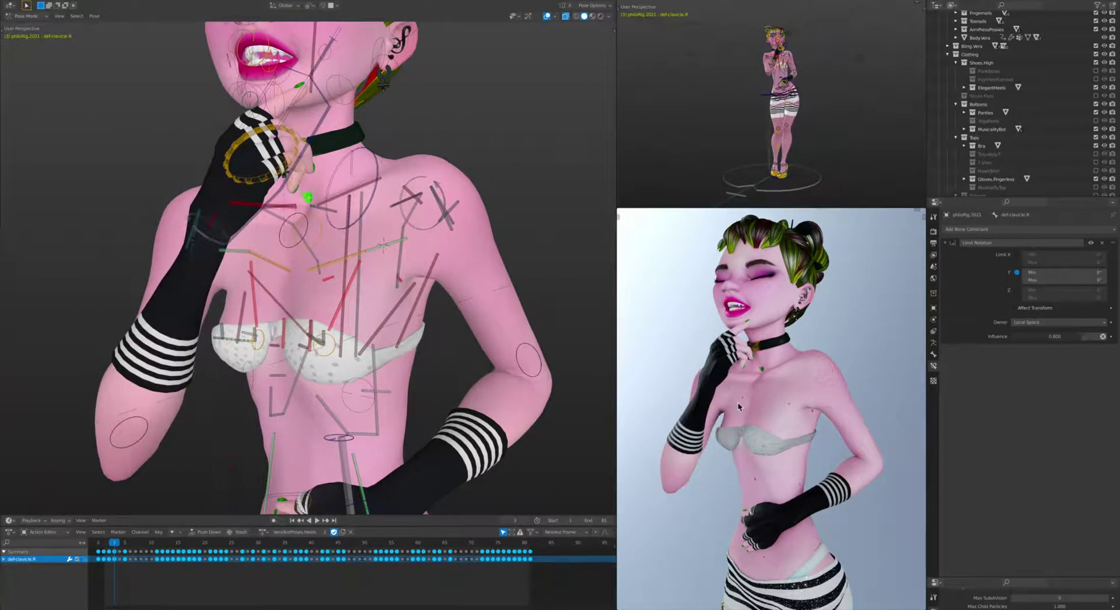
{"action": "middle_click_drag", "start_coordinate": [257, 304], "coordinate": [382, 232]}
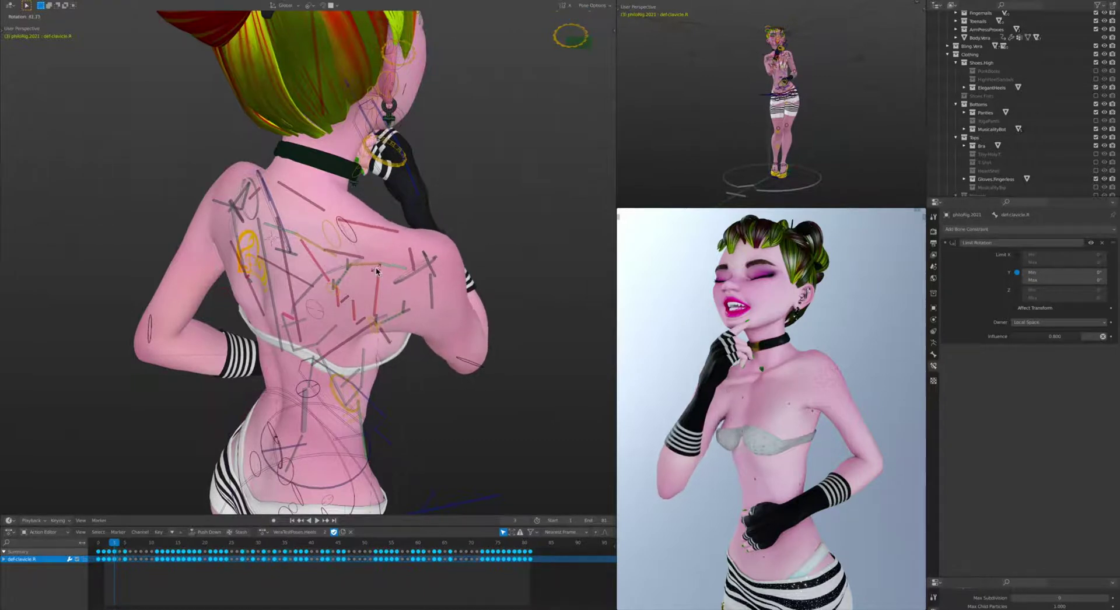
Inspect the constraints of the right scapula bones one by one and view the rendered character's back.
{"action": "left_click", "coordinate": [346, 246]}
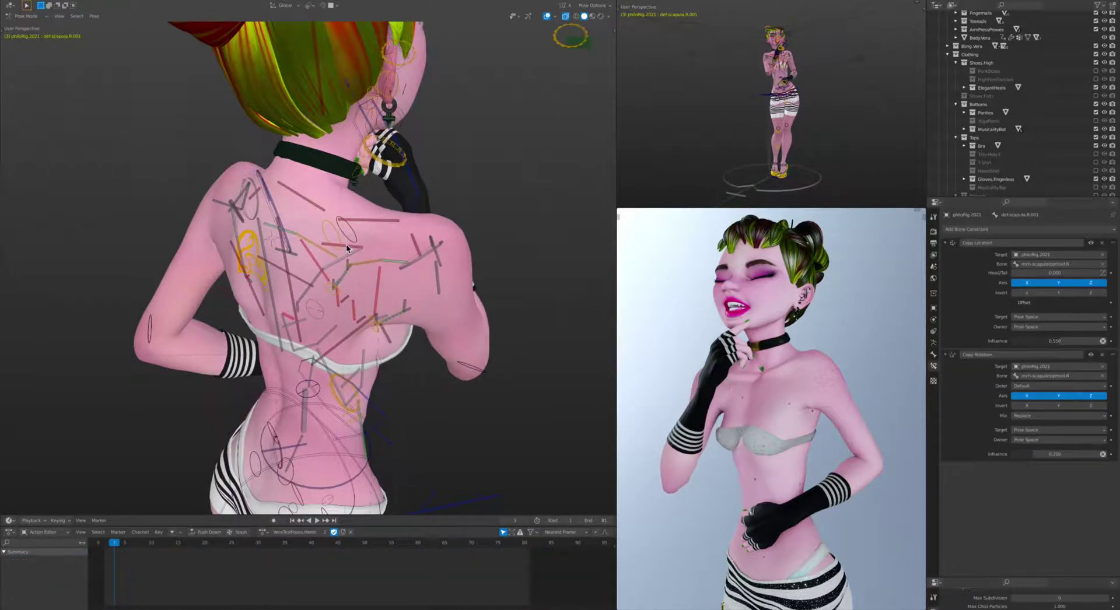
{"action": "left_click", "coordinate": [319, 280]}
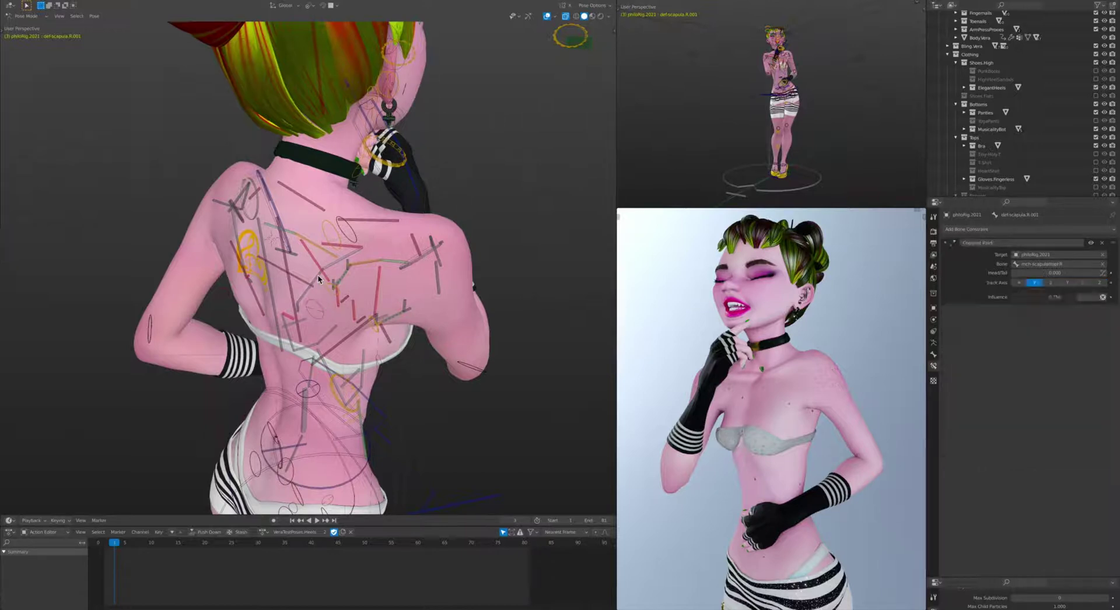
{"action": "left_click", "coordinate": [297, 313]}
{"action": "middle_click_drag", "start_coordinate": [298, 313], "coordinate": [325, 305]}
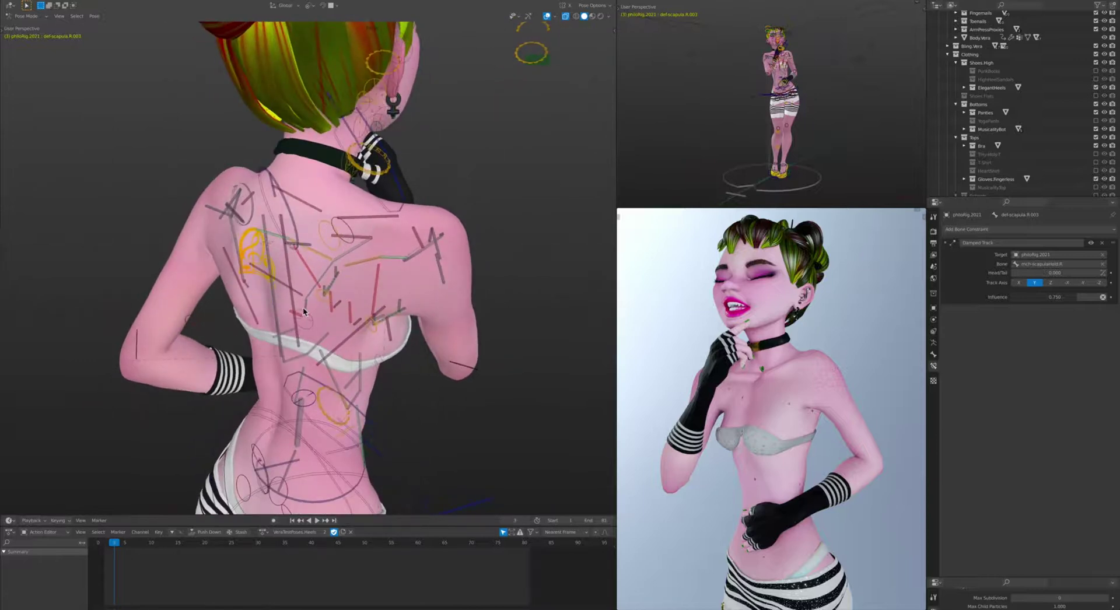
{"action": "middle_click_drag", "start_coordinate": [855, 313], "coordinate": [846, 342]}
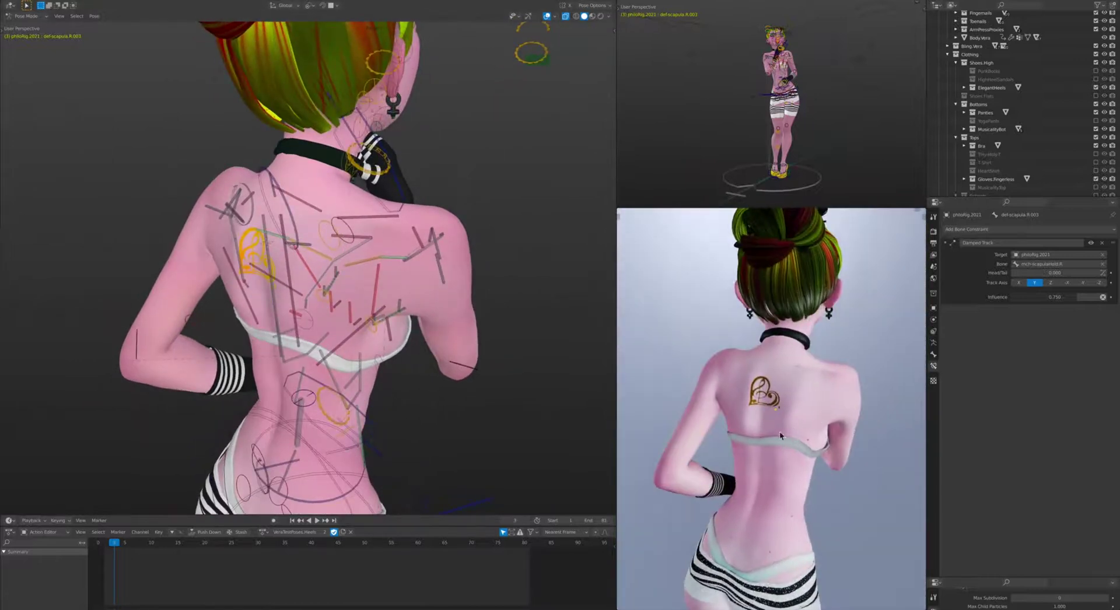
{"action": "middle_click_drag", "start_coordinate": [780, 432], "coordinate": [785, 431]}
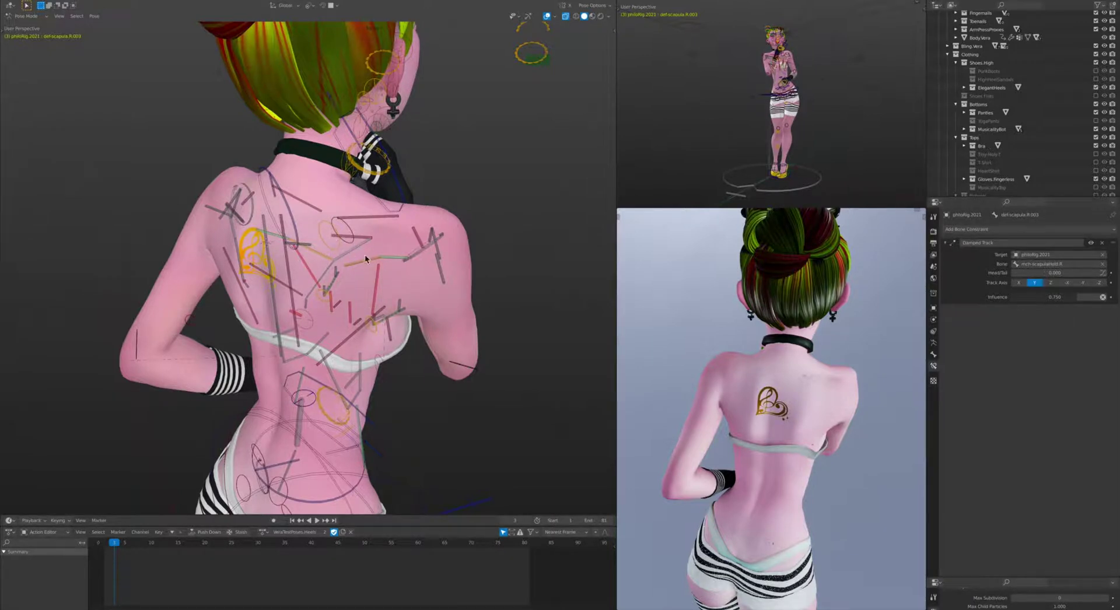
Select the right clavicle bone and rotate it about global Z and freely to test the shoulder blade deformation.
{"action": "left_click", "coordinate": [368, 217]}
{"action": "key", "text": "r"}
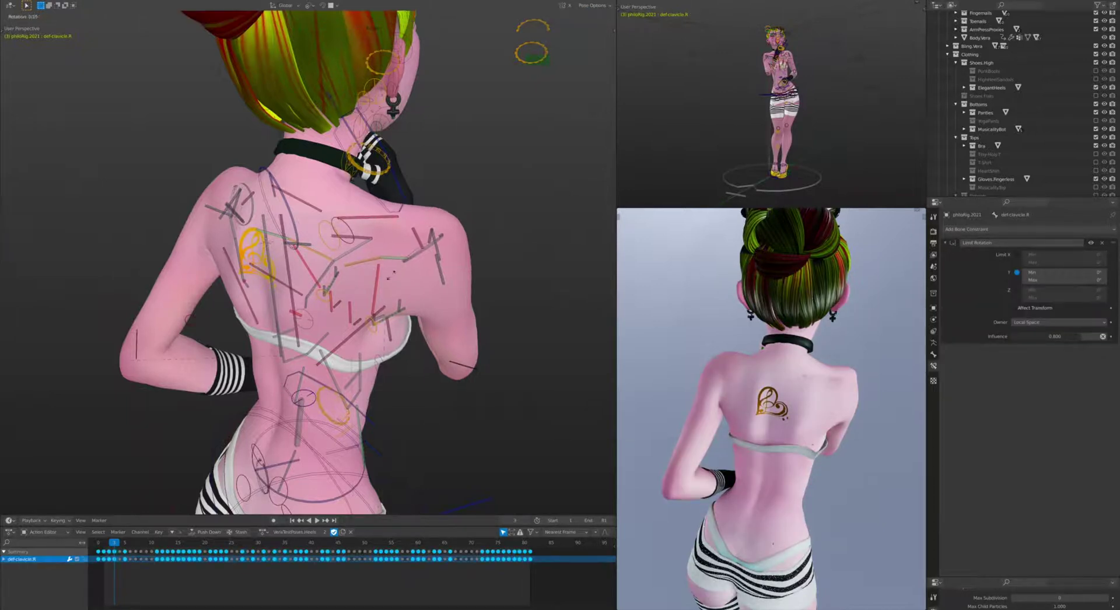
{"action": "right_click", "coordinate": [396, 254]}
{"action": "key", "text": "r"}
{"action": "key", "text": "z"}
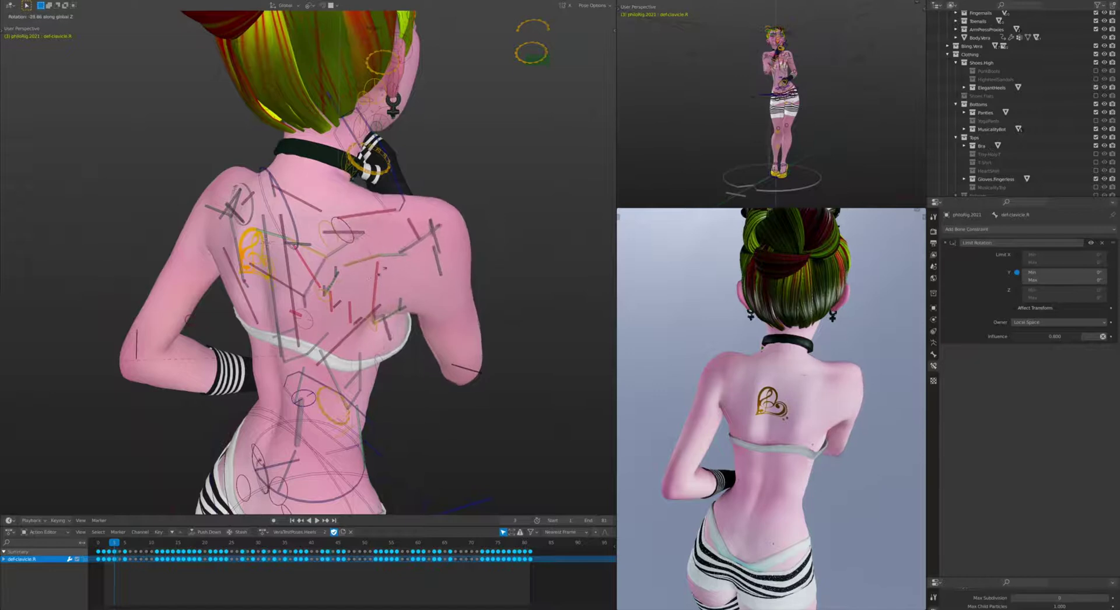
{"action": "left_click", "coordinate": [373, 275]}
{"action": "middle_click_drag", "start_coordinate": [373, 275], "coordinate": [425, 259]}
{"action": "key", "text": "r"}
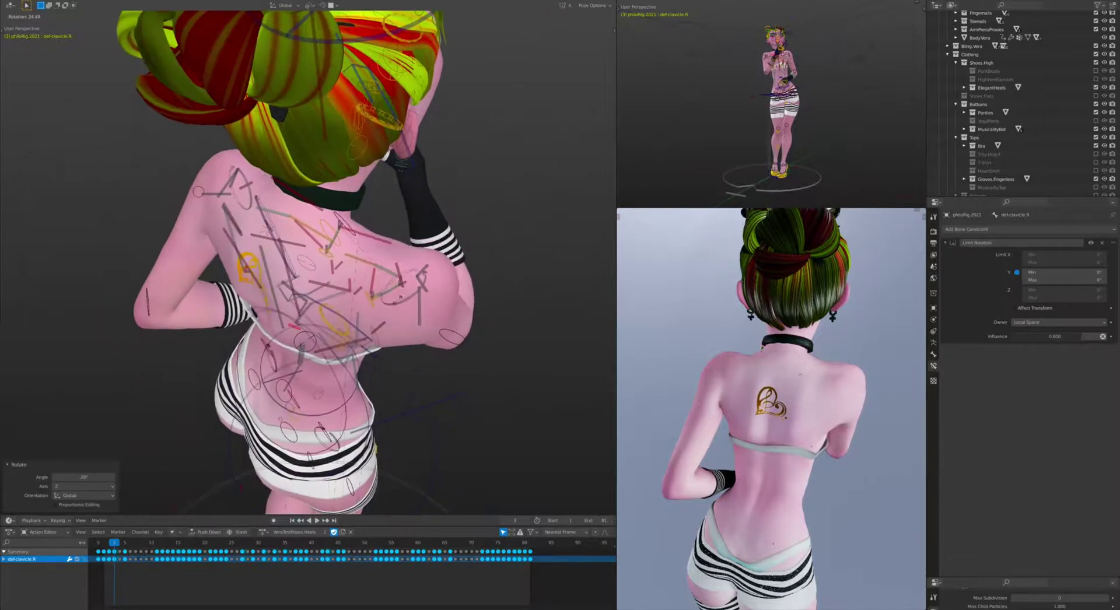
{"action": "left_click", "coordinate": [392, 348]}
{"action": "middle_click_drag", "start_coordinate": [392, 349], "coordinate": [343, 282]}
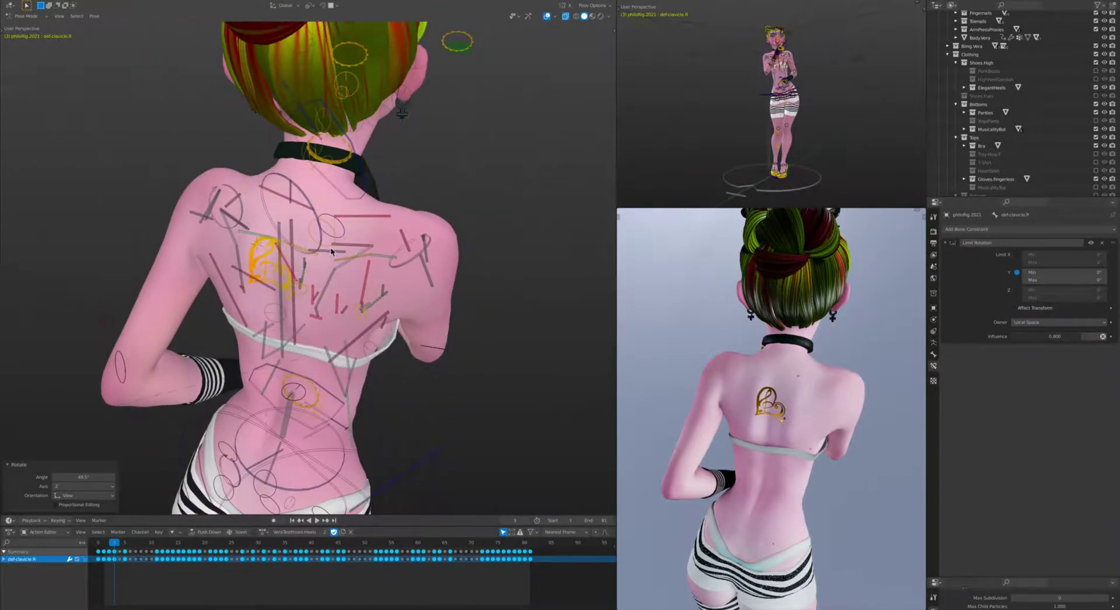
Review the Copy Location, Copy Rotation and Damped Track constraints on the right scapula bones and examine the shoulder from several angles.
{"action": "left_click", "coordinate": [351, 244]}
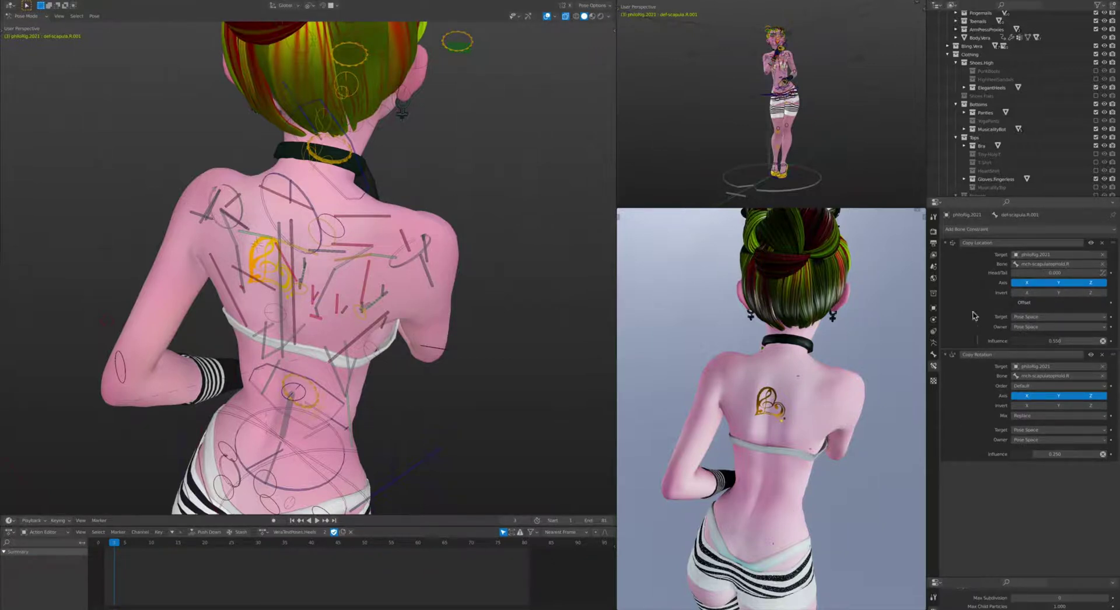
{"action": "middle_click_drag", "start_coordinate": [379, 327], "coordinate": [361, 324]}
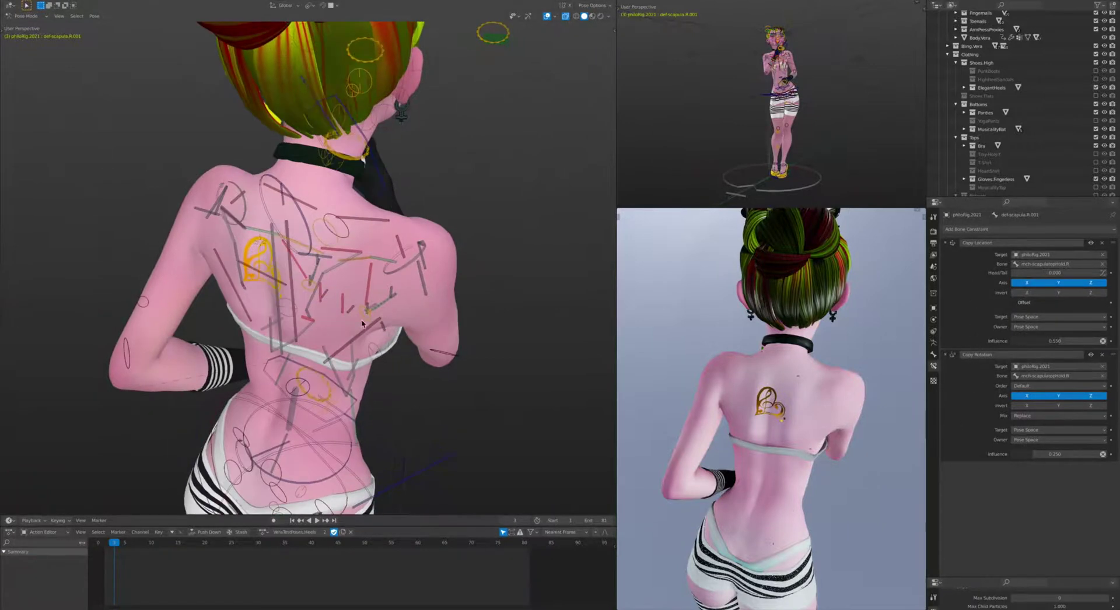
{"action": "left_click", "coordinate": [308, 324]}
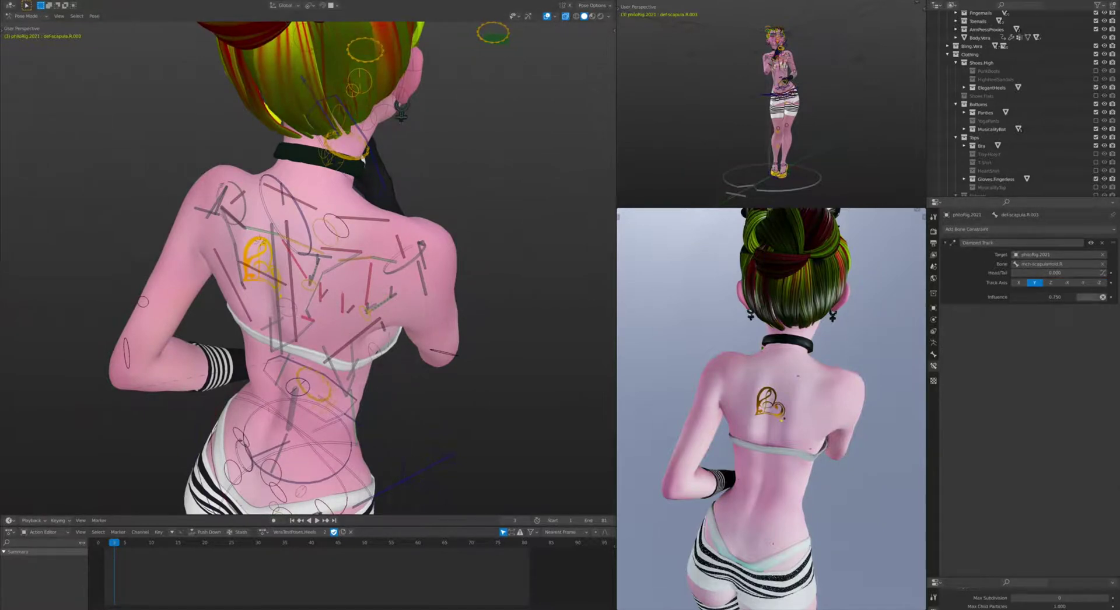
{"action": "middle_click_drag", "start_coordinate": [409, 297], "coordinate": [383, 264]}
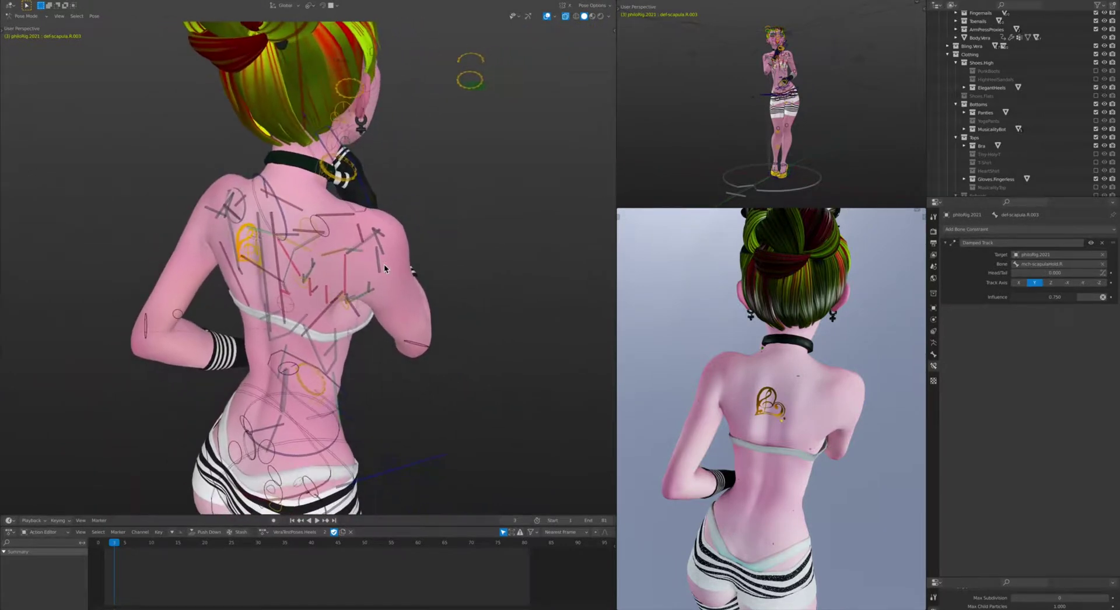
{"action": "middle_click_drag", "start_coordinate": [786, 413], "coordinate": [786, 412]}
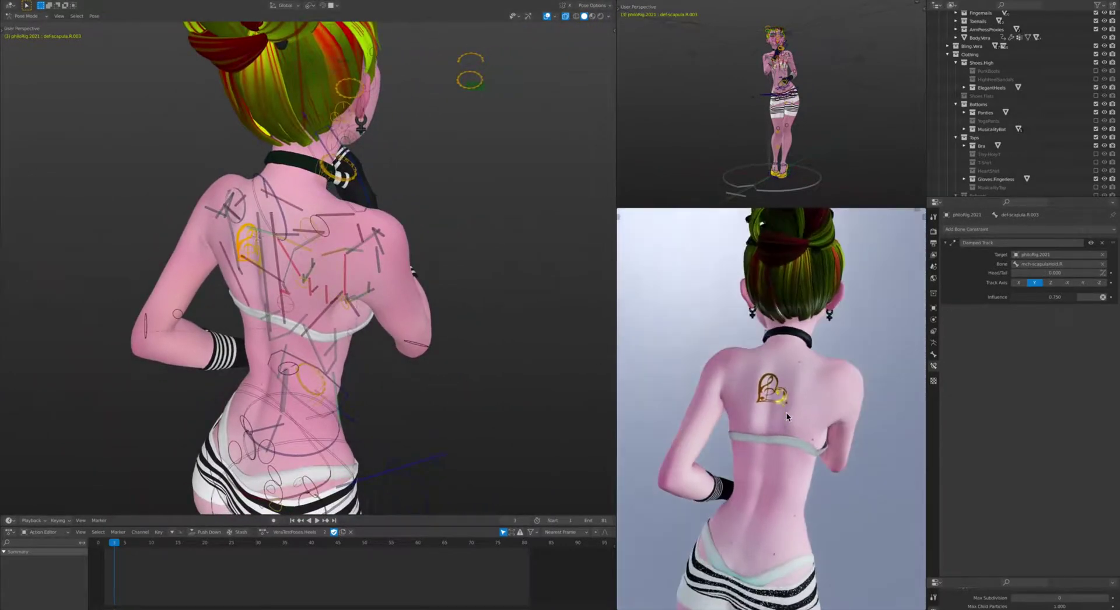
{"action": "middle_click_drag", "start_coordinate": [380, 251], "coordinate": [380, 251]}
{"action": "middle_click_drag", "start_coordinate": [773, 384], "coordinate": [739, 365]}
{"action": "scroll", "coordinate": [739, 364], "scroll_direction": "up", "scroll_amount": 1}
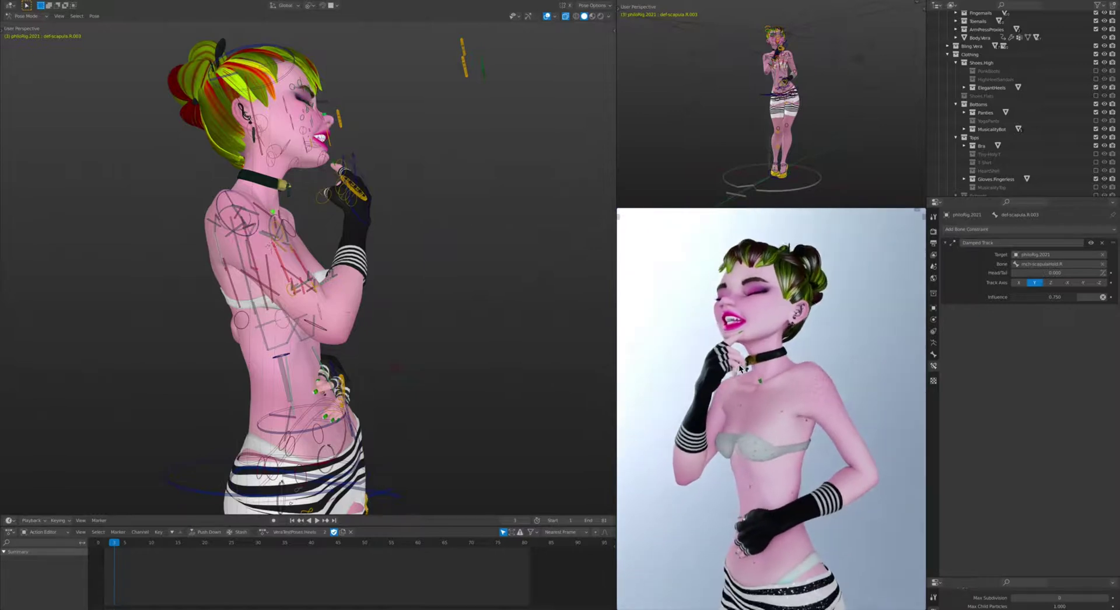
Select the left and right breast scale helper bones while viewing the torso from the front.
{"action": "middle_click_drag", "start_coordinate": [324, 242], "coordinate": [321, 263]}
{"action": "scroll", "coordinate": [340, 234], "scroll_direction": "up", "scroll_amount": 3}
{"action": "scroll", "coordinate": [339, 237], "scroll_direction": "down", "scroll_amount": 2}
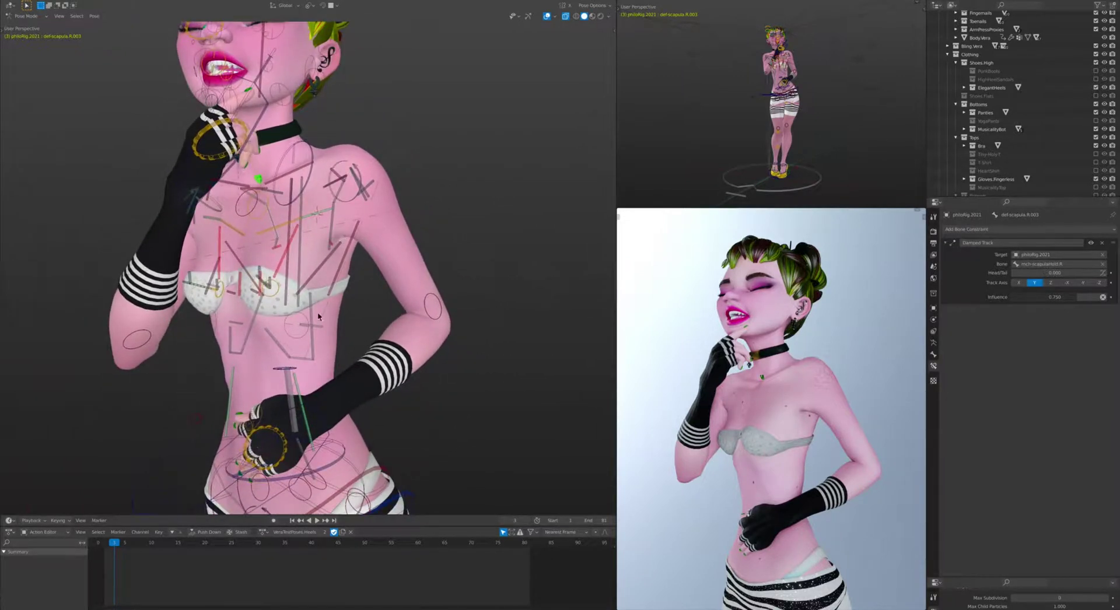
{"action": "left_click", "coordinate": [214, 310]}
{"action": "left_click", "coordinate": [284, 328], "text": "shift"}
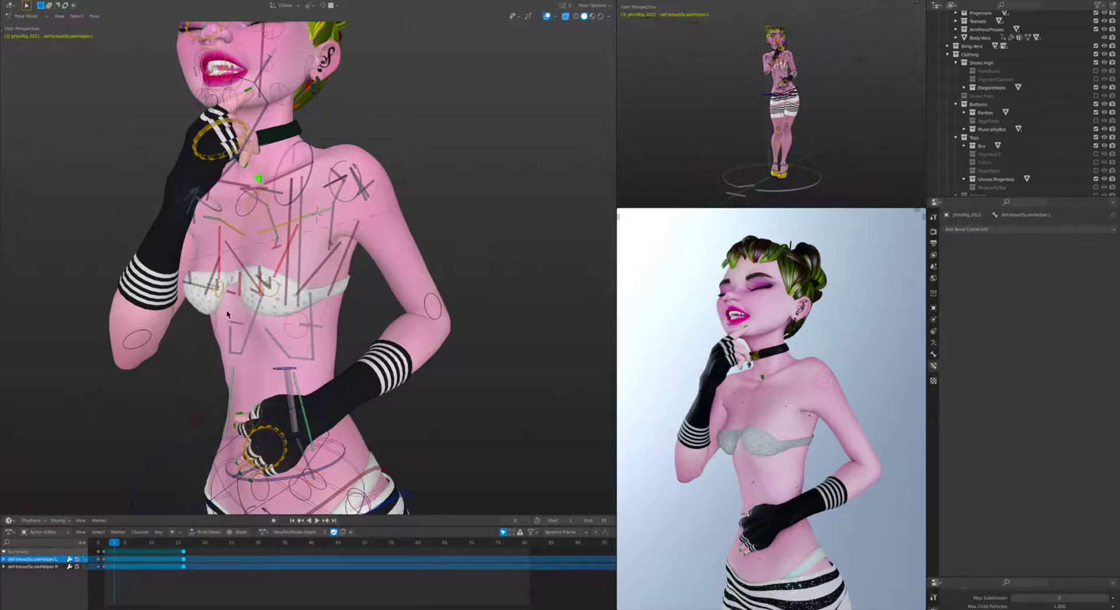
Select the left rib bones one by one and view them from a slightly different angle.
{"action": "left_click", "coordinate": [311, 348]}
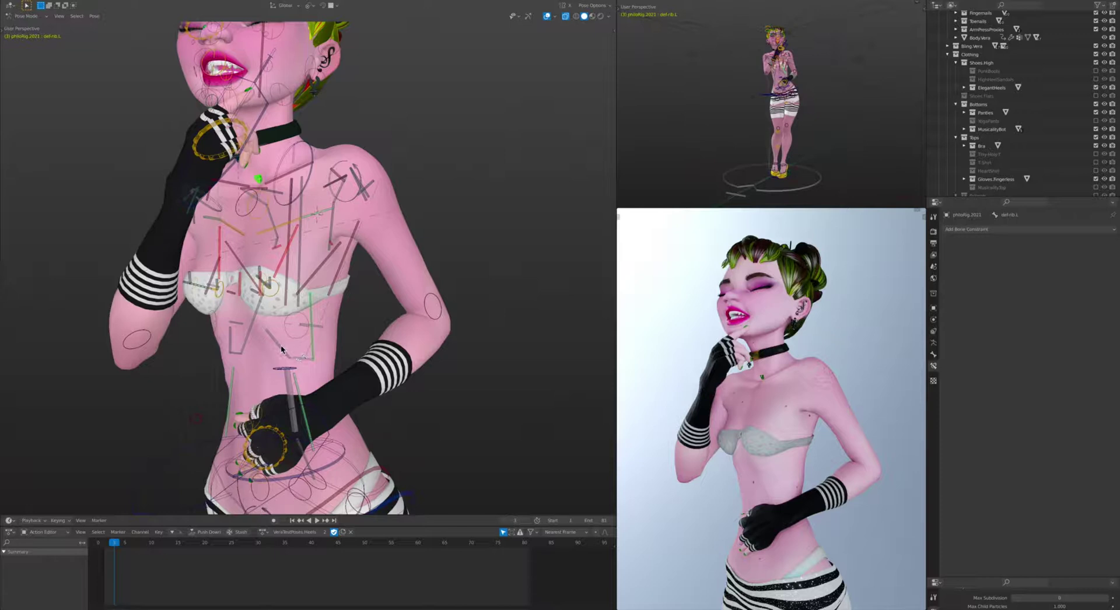
{"action": "left_click", "coordinate": [292, 357]}
{"action": "left_click", "coordinate": [317, 325]}
{"action": "middle_click_drag", "start_coordinate": [316, 325], "coordinate": [335, 276]}
{"action": "middle_click_drag", "start_coordinate": [314, 332], "coordinate": [315, 331]}
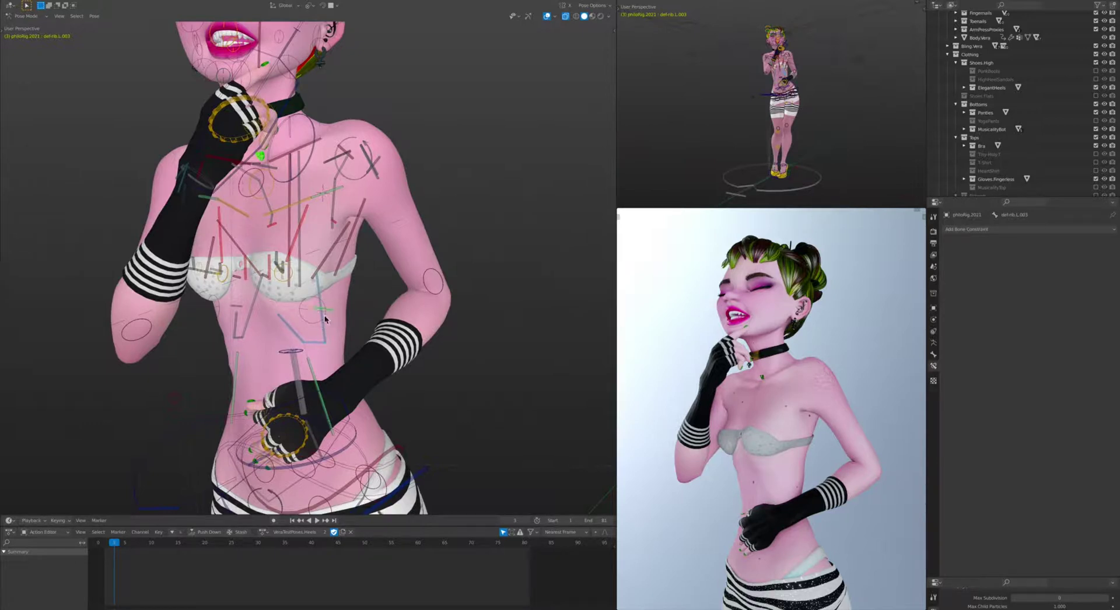
Inspect the Stretch To constraint on the stretch bone below the left ribs and recheck the lower left rib bones.
{"action": "left_click", "coordinate": [315, 378]}
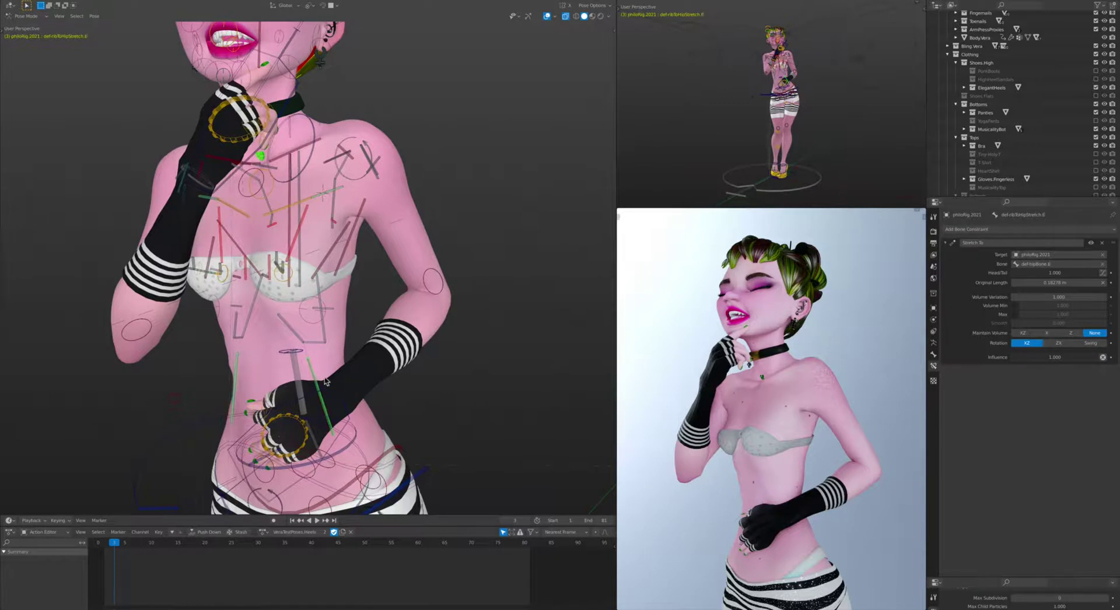
{"action": "key", "text": "ctrl+shift+m"}
{"action": "left_click", "coordinate": [308, 336]}
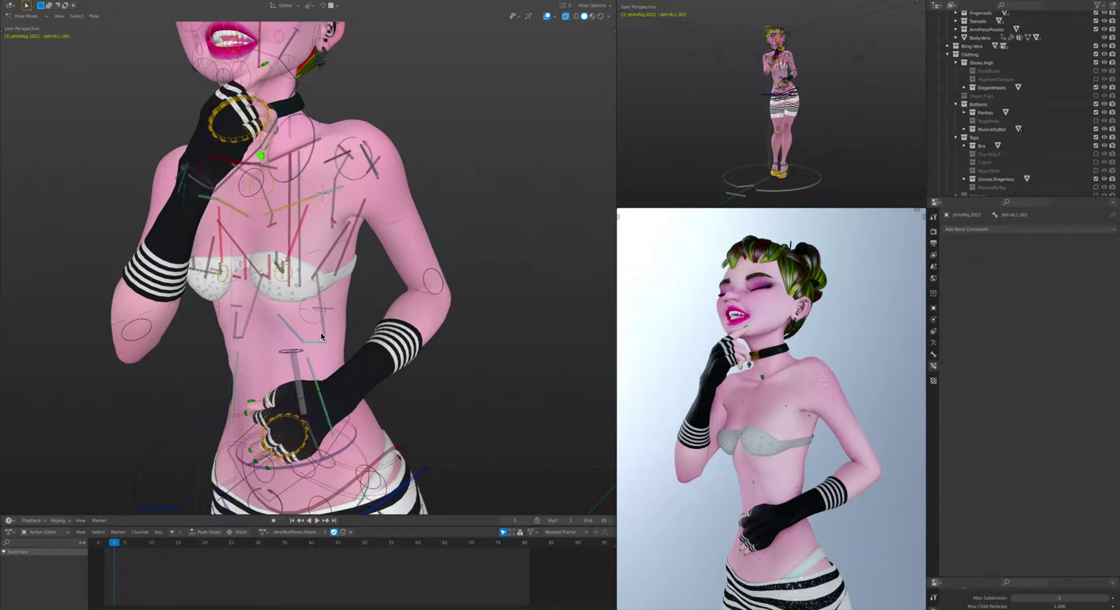
{"action": "left_click", "coordinate": [325, 320]}
Select the neck IK control and try moving it to test the neck and shoulder area.
{"action": "left_click", "coordinate": [306, 170]}
{"action": "key", "text": "g"}
{"action": "mouse_move", "coordinate": [352, 176]}
{"action": "left_mouse_down"}
{"action": "mouse_move", "coordinate": [306, 179]}
{"action": "mouse_move", "coordinate": [360, 173]}
{"action": "left_mouse_up"}
{"action": "right_click", "coordinate": [360, 173]}
{"action": "middle_click_drag", "start_coordinate": [355, 176], "coordinate": [355, 175]}
Turn on the additional armature layers that hold the neck and face bones and view the neck up close.
{"action": "left_click", "coordinate": [934, 344]}
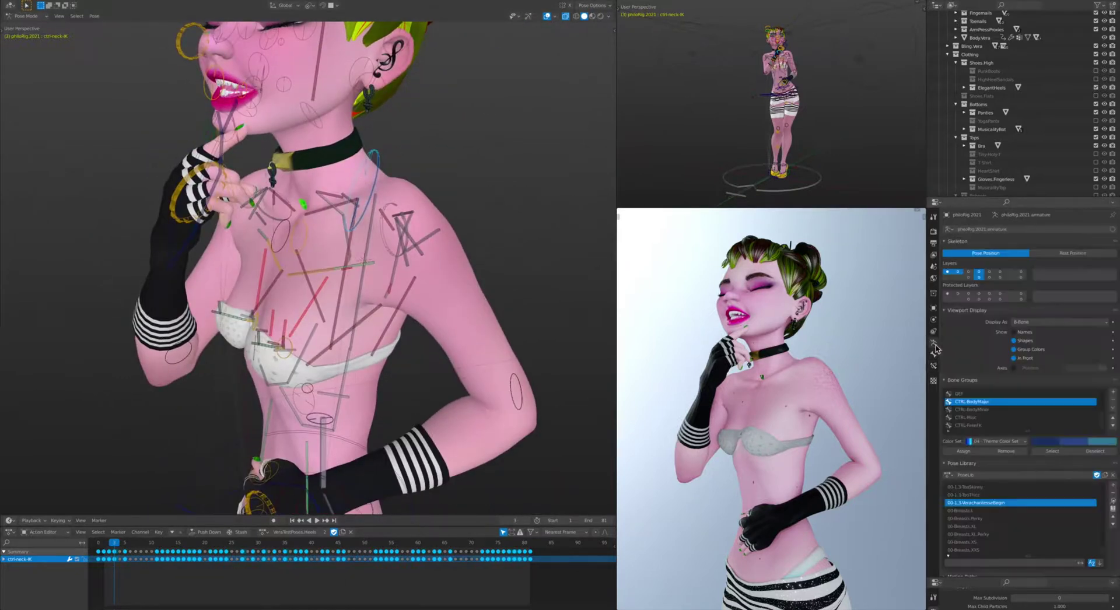
{"action": "left_click_drag", "start_coordinate": [970, 275], "coordinate": [971, 280]}
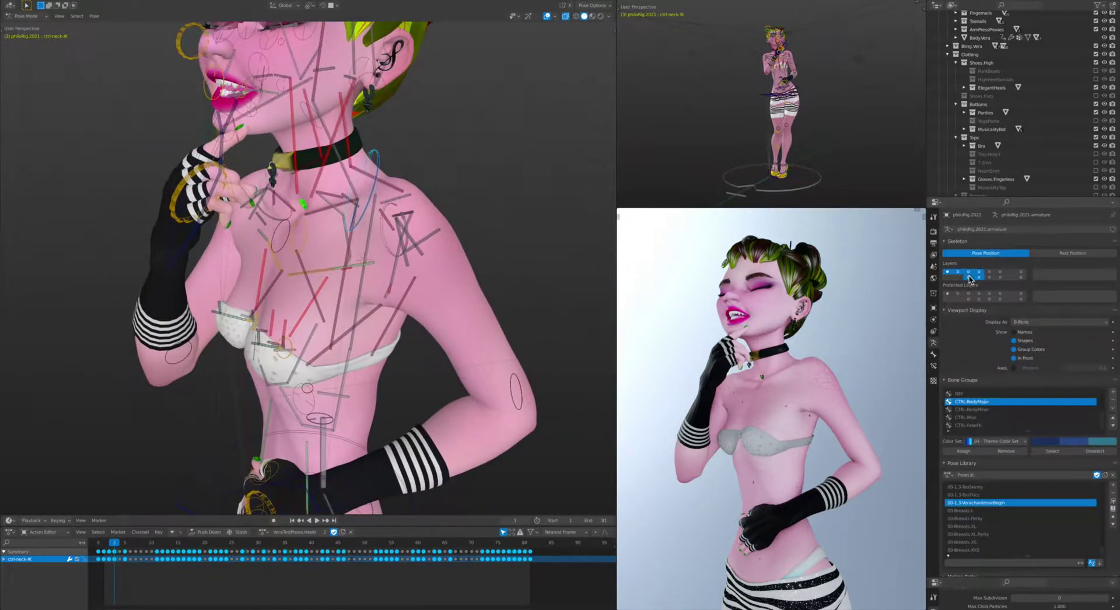
{"action": "scroll", "coordinate": [366, 176], "scroll_direction": "up", "scroll_amount": 2}
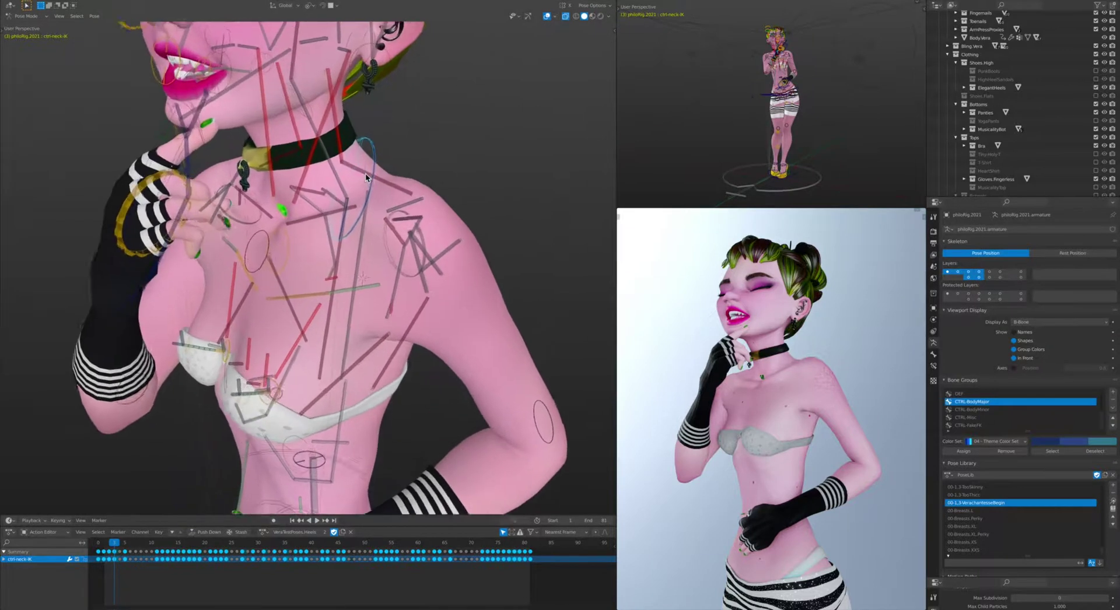
{"action": "scroll", "coordinate": [366, 177], "scroll_direction": "down", "scroll_amount": 2}
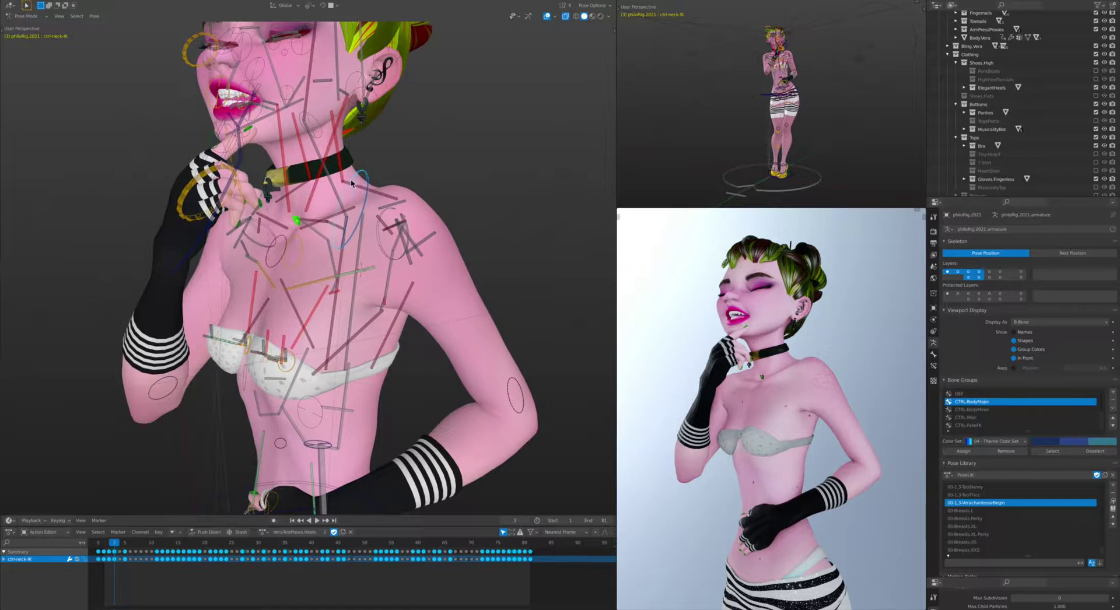
Select the left clavicle bone and rotate it to test the shoulder deformation, checking the rendered character's back.
{"action": "left_click", "coordinate": [387, 196]}
{"action": "middle_click_drag", "start_coordinate": [356, 174], "coordinate": [350, 228]}
{"action": "left_click", "coordinate": [350, 229]}
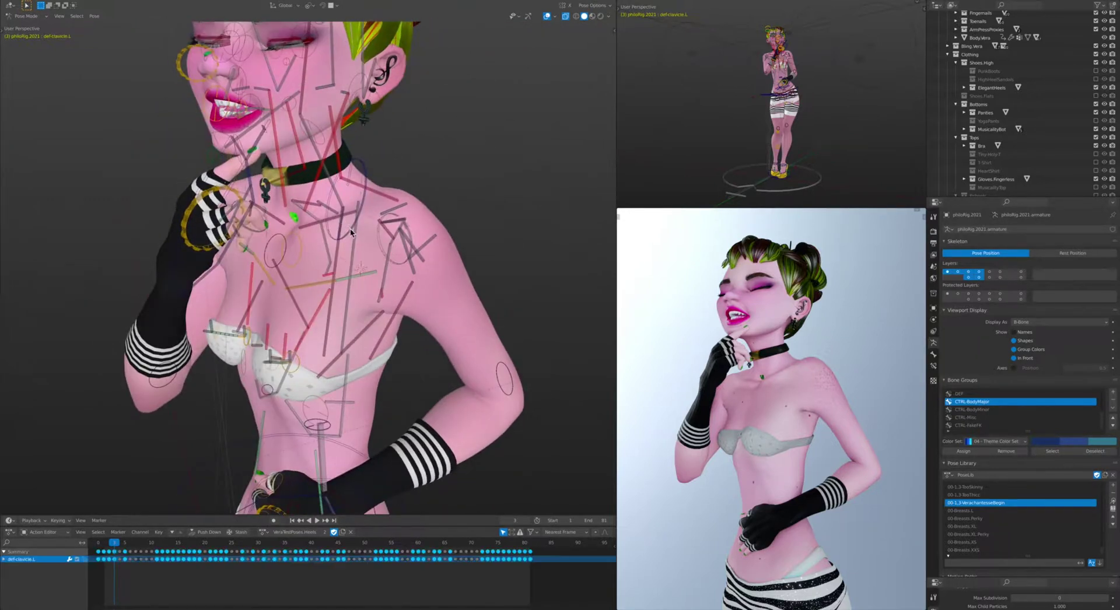
{"action": "key", "text": "r"}
{"action": "left_click", "coordinate": [351, 231]}
{"action": "middle_click_drag", "start_coordinate": [775, 413], "coordinate": [820, 415]}
{"action": "key", "text": "r"}
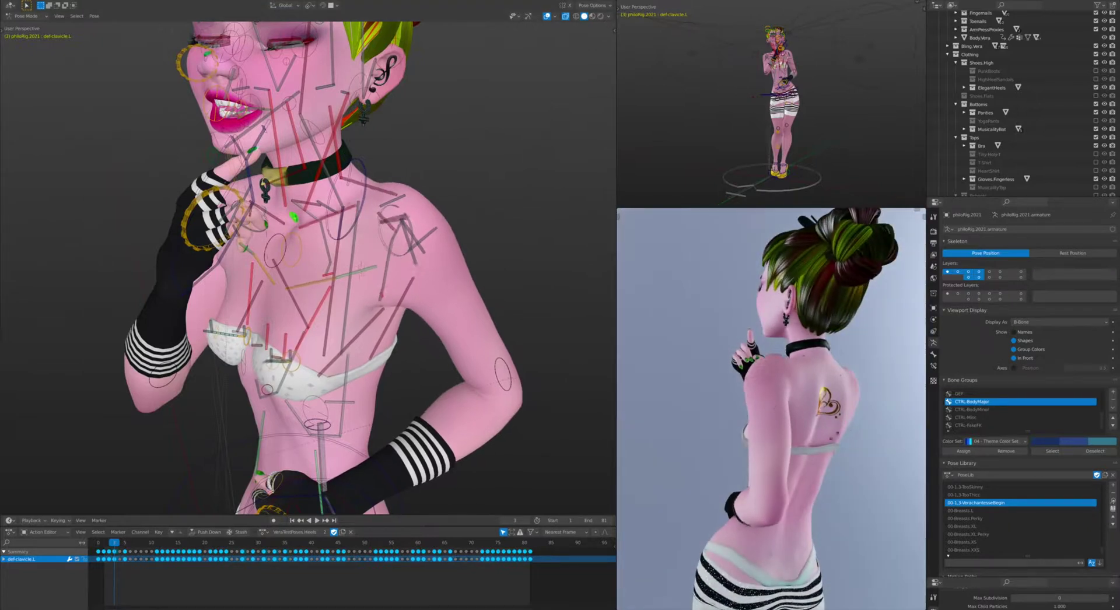
{"action": "key", "text": "r"}
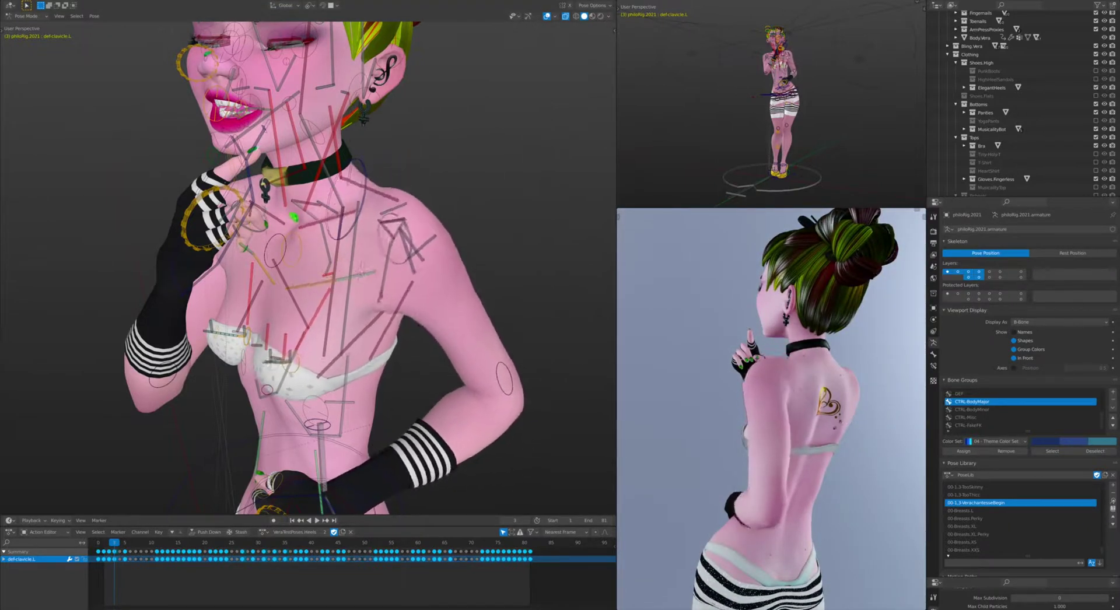
{"action": "key", "text": "Return"}
Examine the chest bones from several angles and select the left breast forward helper bone.
{"action": "scroll", "coordinate": [369, 292], "scroll_direction": "down", "scroll_amount": 2}
{"action": "middle_click_drag", "start_coordinate": [370, 292], "coordinate": [224, 346]}
{"action": "scroll", "coordinate": [323, 309], "scroll_direction": "up", "scroll_amount": 4}
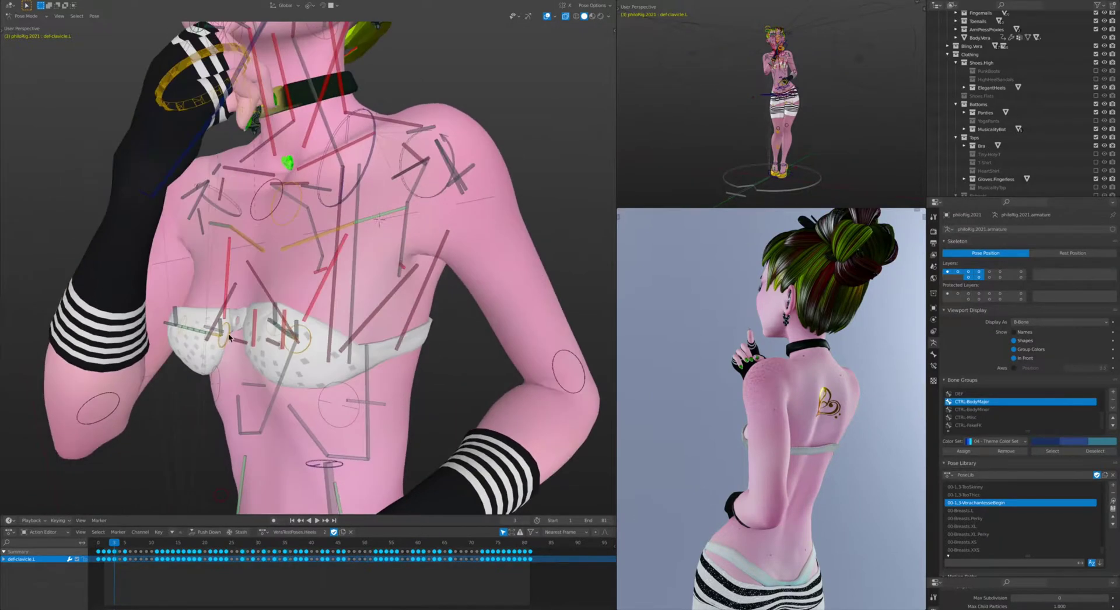
{"action": "middle_click_drag", "start_coordinate": [295, 338], "coordinate": [242, 348]}
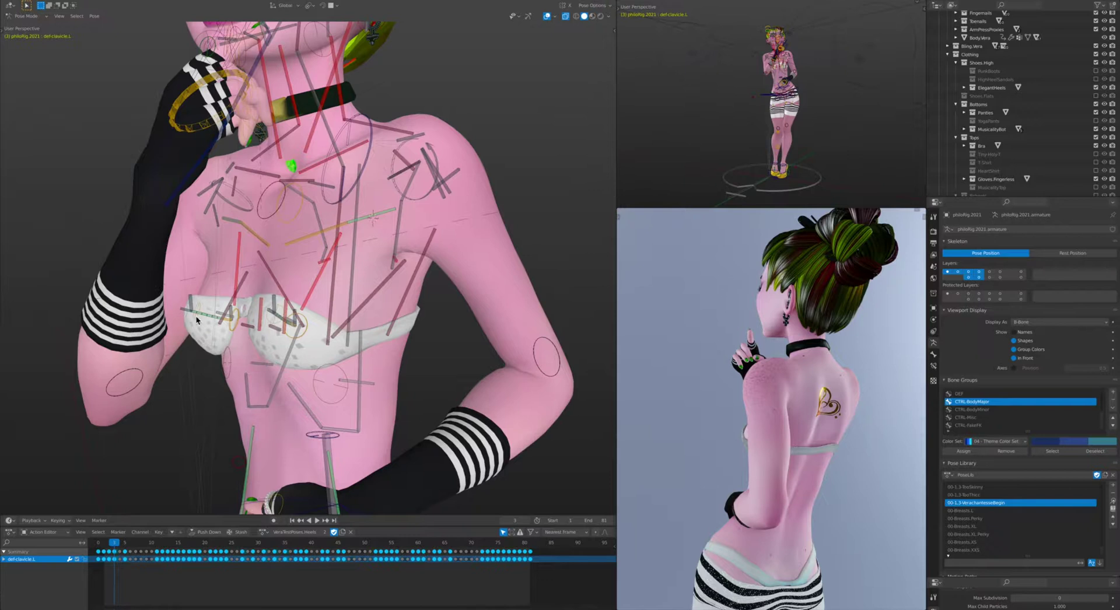
{"action": "middle_click_drag", "start_coordinate": [252, 338], "coordinate": [351, 345]}
{"action": "left_click", "coordinate": [303, 320]}
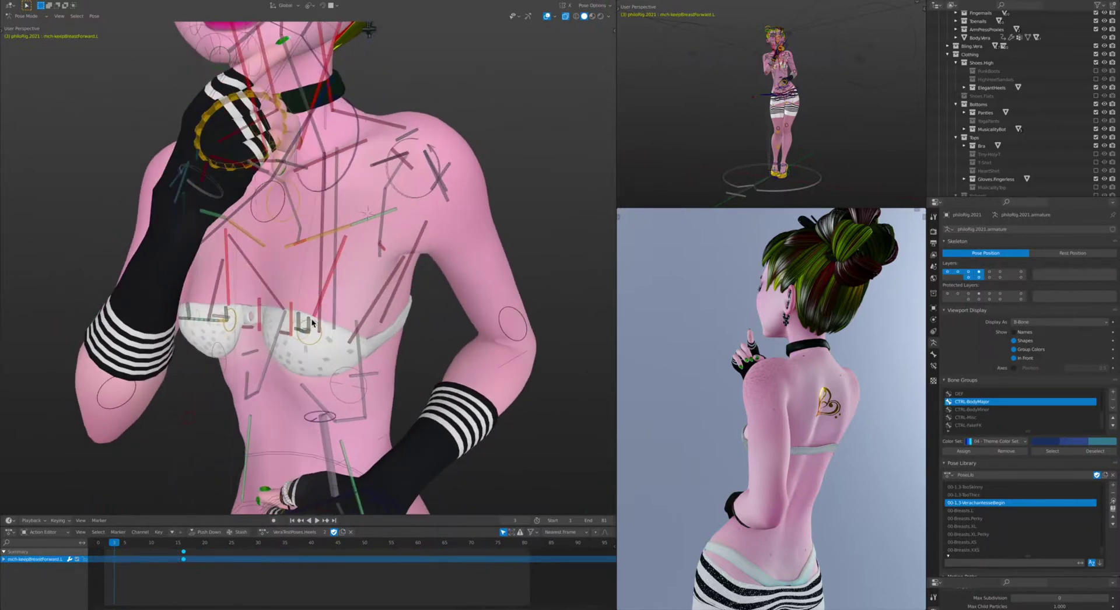
Select the left breast master control and move it to test the breast deformation.
{"action": "left_click", "coordinate": [317, 339]}
{"action": "middle_click_drag", "start_coordinate": [318, 338], "coordinate": [406, 205]}
{"action": "key", "text": "g"}
{"action": "left_click", "coordinate": [323, 341]}
{"action": "scroll", "coordinate": [409, 201], "scroll_direction": "up", "scroll_amount": 3}
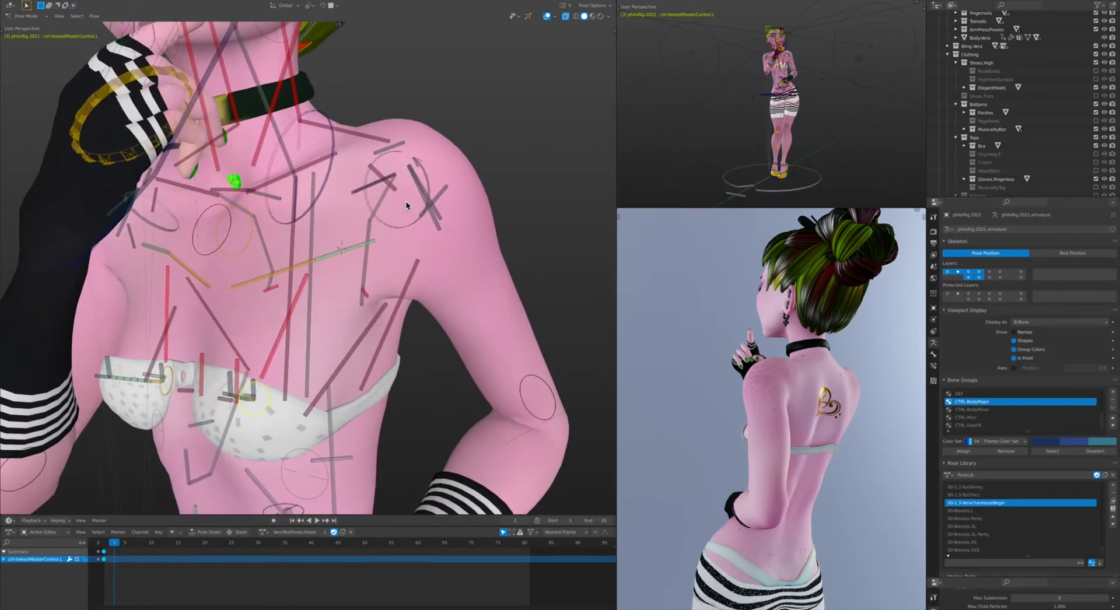
Select the sternum bone, try scaling it and view the chest from other angles.
{"action": "left_click", "coordinate": [231, 250]}
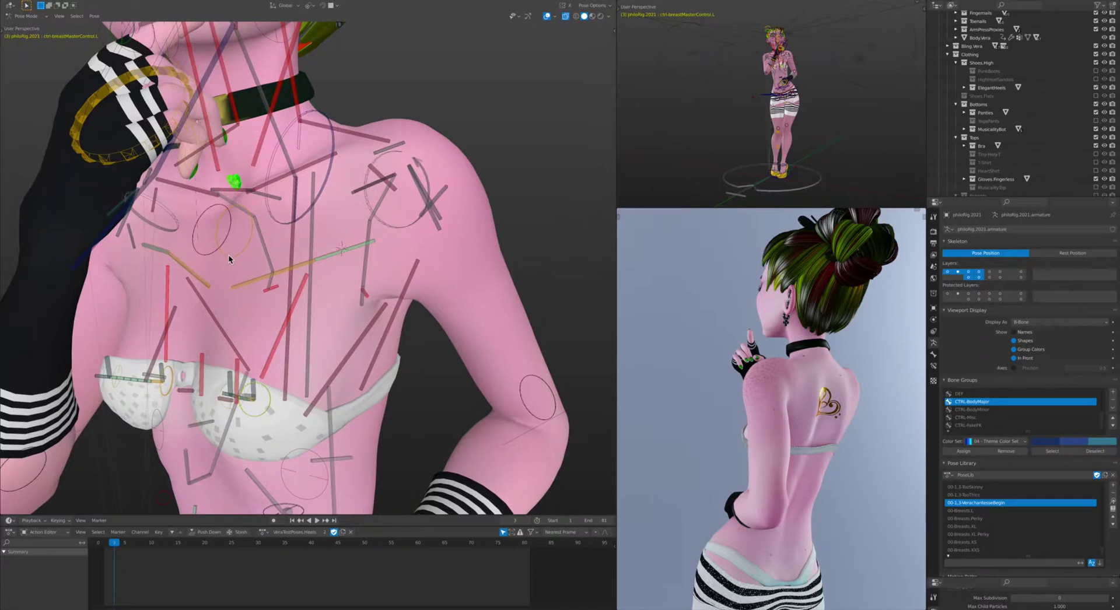
{"action": "key", "text": "s"}
{"action": "right_click", "coordinate": [268, 265]}
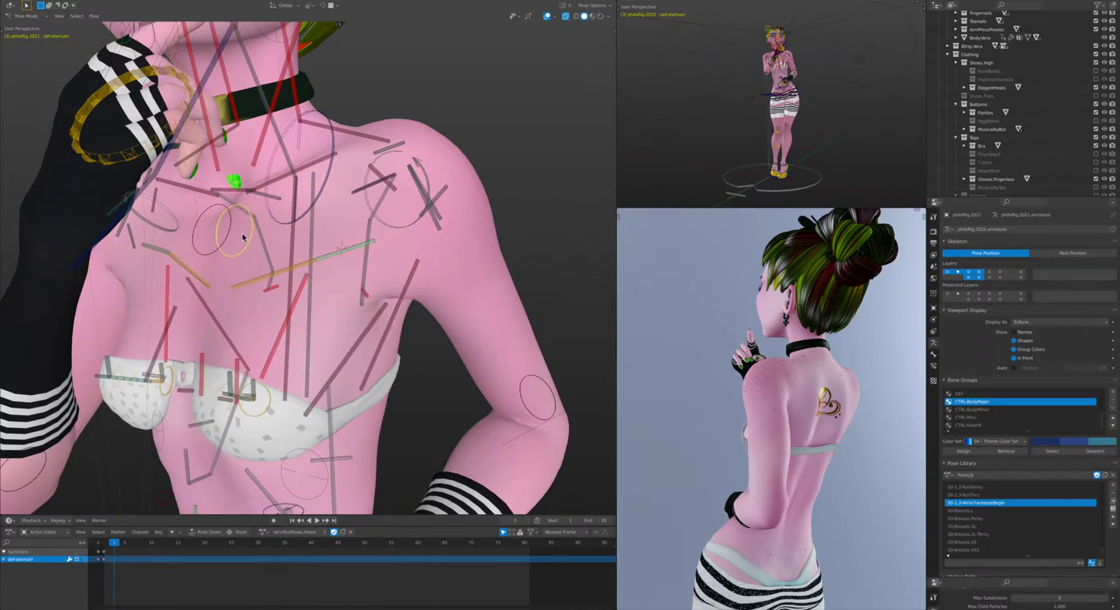
{"action": "middle_click_drag", "start_coordinate": [211, 334], "coordinate": [191, 370]}
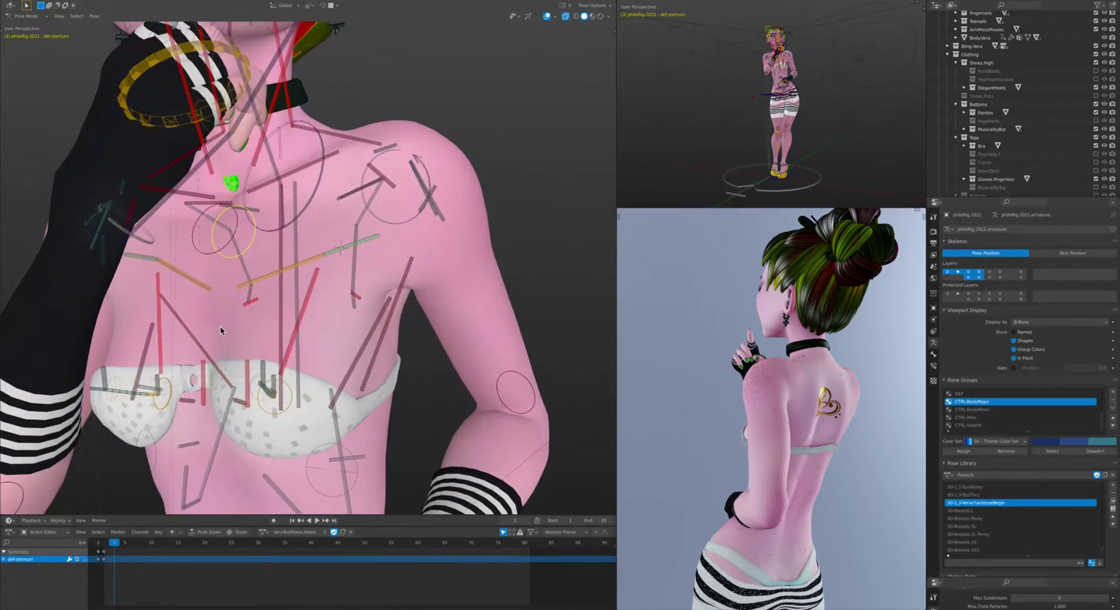
{"action": "middle_click_drag", "start_coordinate": [219, 326], "coordinate": [219, 326]}
{"action": "scroll", "coordinate": [219, 326], "scroll_direction": "down", "scroll_amount": 4}
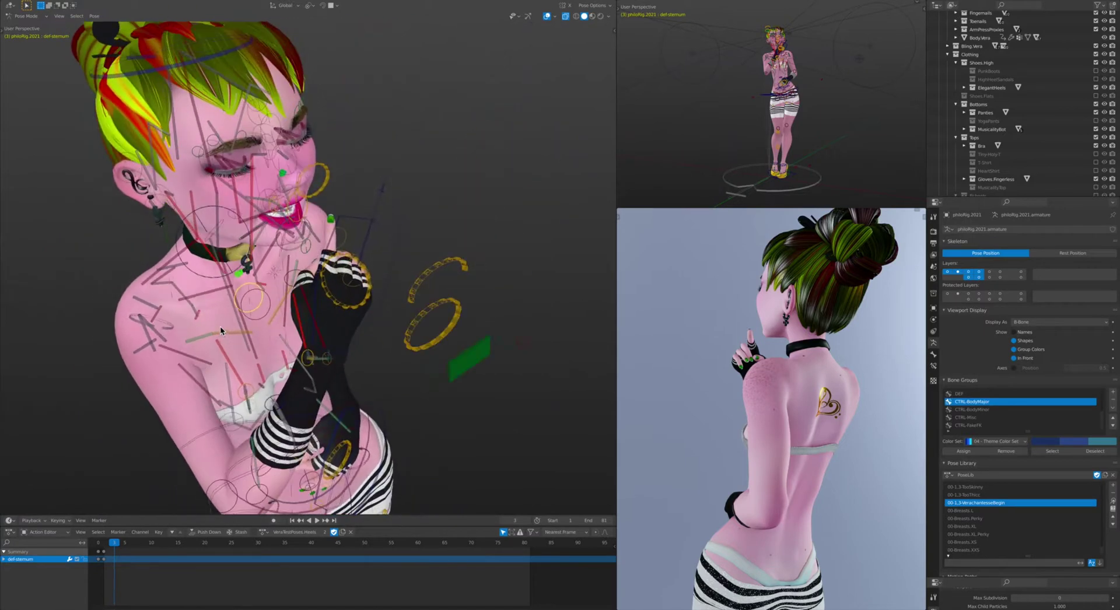
Select the right clavicle bone and rotate it to bring the shoulder forward, showing the rendered character from the front.
{"action": "left_click", "coordinate": [207, 293]}
{"action": "key", "text": "r"}
{"action": "key", "text": "r"}
{"action": "left_click", "coordinate": [272, 367]}
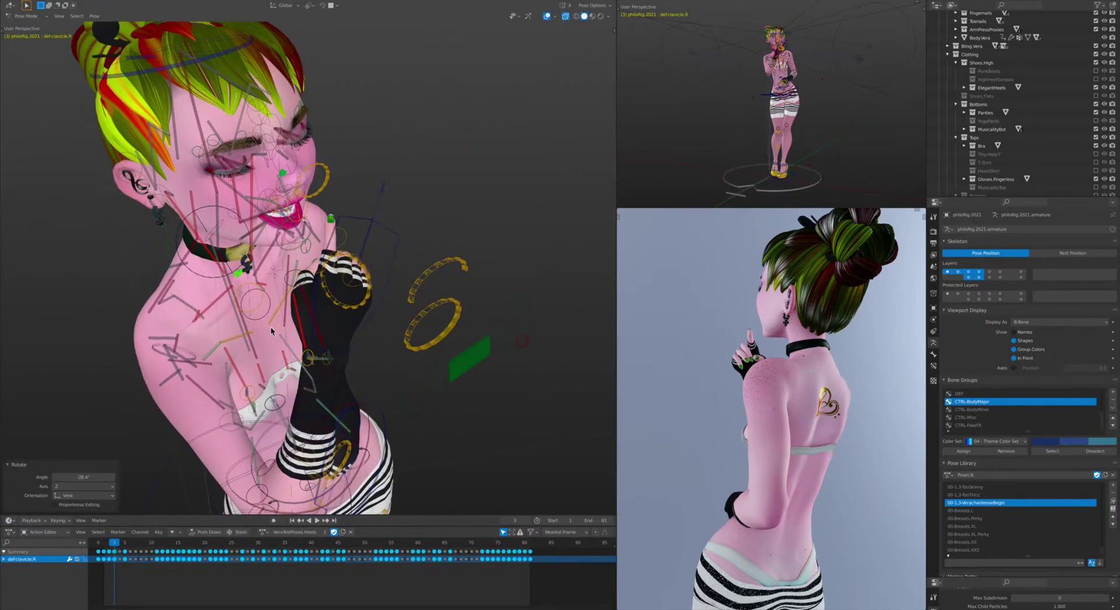
{"action": "middle_click_drag", "start_coordinate": [798, 380], "coordinate": [798, 379]}
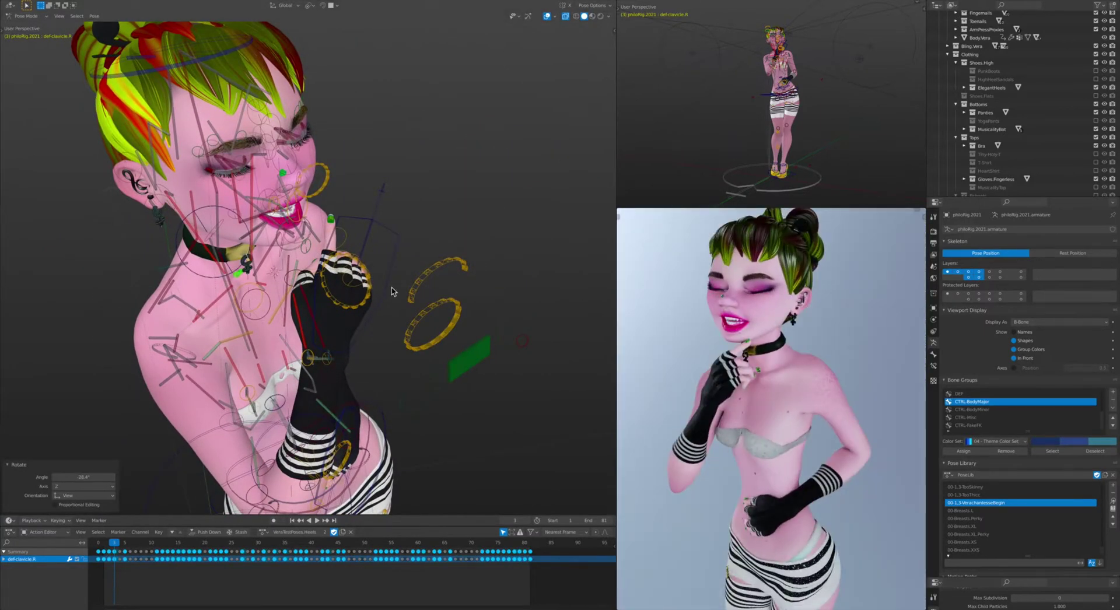
Examine the posed shoulders and chest from several angles in both the working view and the rendered view.
{"action": "middle_click_drag", "start_coordinate": [392, 288], "coordinate": [392, 288]}
{"action": "scroll", "coordinate": [325, 234], "scroll_direction": "down", "scroll_amount": 2}
{"action": "middle_click_drag", "start_coordinate": [325, 233], "coordinate": [324, 233]}
{"action": "middle_click_drag", "start_coordinate": [438, 245], "coordinate": [439, 245]}
{"action": "middle_click_drag", "start_coordinate": [345, 245], "coordinate": [294, 276]}
{"action": "scroll", "coordinate": [298, 236], "scroll_direction": "up", "scroll_amount": 3}
{"action": "scroll", "coordinate": [317, 238], "scroll_direction": "down", "scroll_amount": 2}
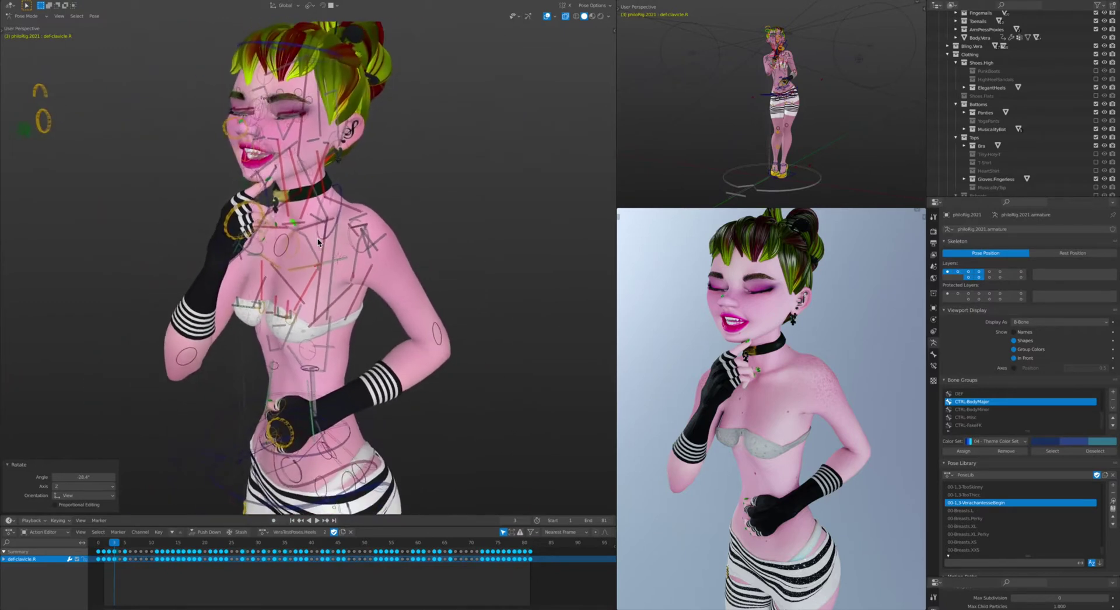
{"action": "middle_click_drag", "start_coordinate": [252, 310], "coordinate": [248, 317]}
{"action": "key", "text": "KP_4"}
{"action": "key", "text": "KP_4"}
{"action": "key", "text": "KP_4"}
{"action": "key", "text": "KP_4"}
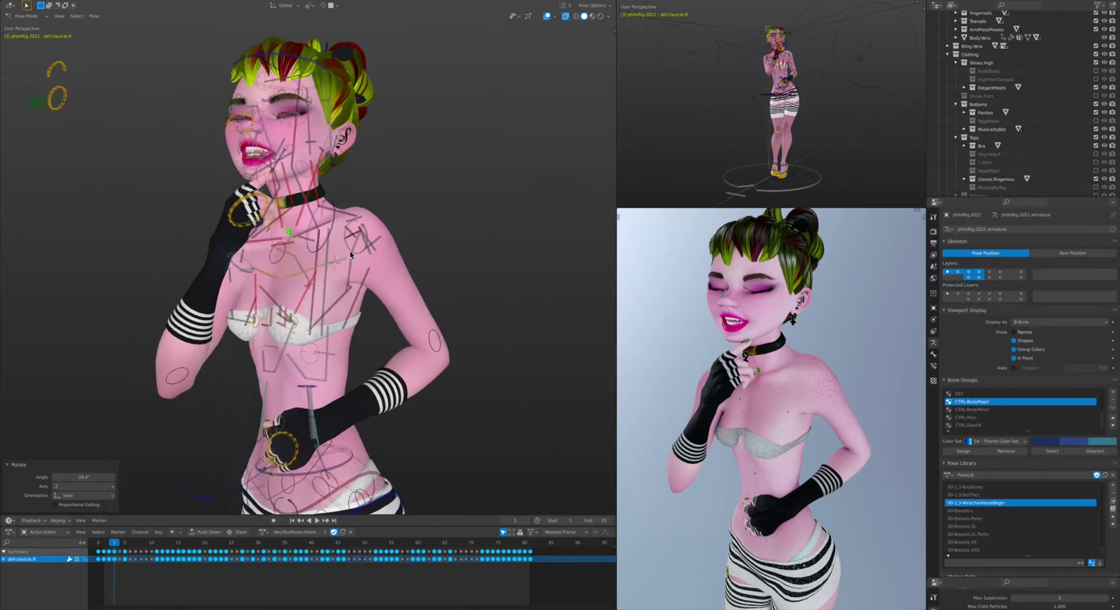
{"action": "key", "text": "KP_4"}
{"action": "key", "text": "KP_4"}
{"action": "key", "text": "KP_4"}
{"action": "key", "text": "KP_4"}
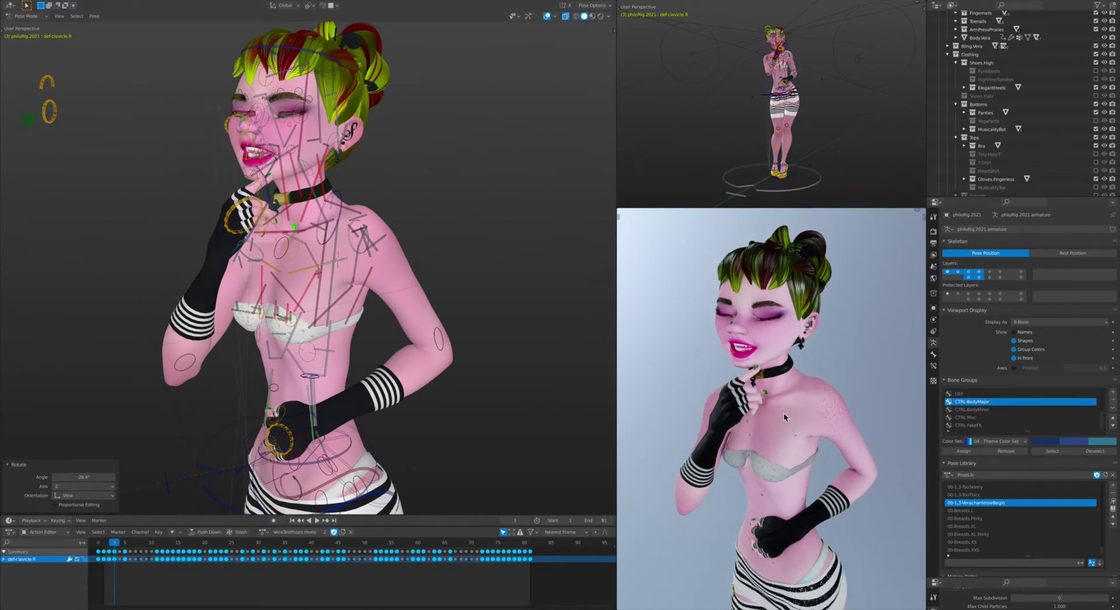
{"action": "key", "text": "KP_4"}
{"action": "key", "text": "KP_4"}
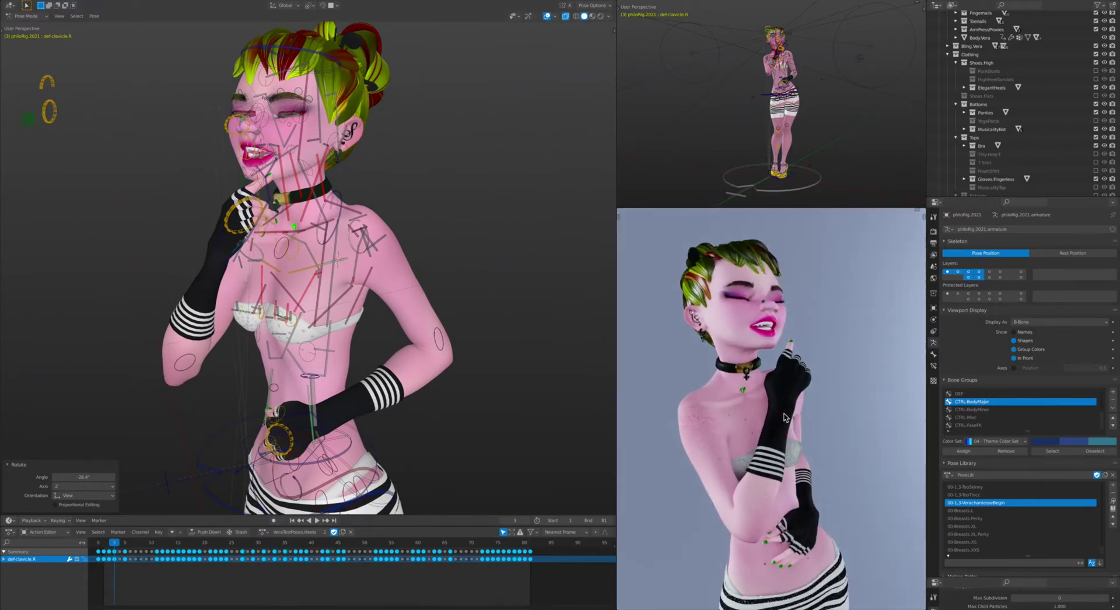